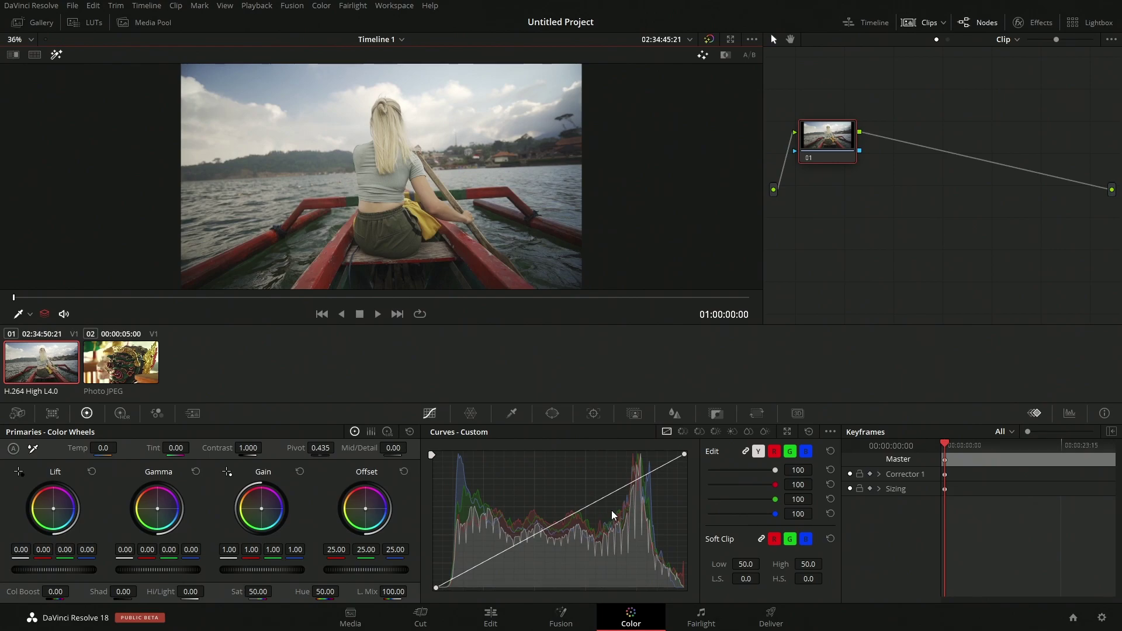
Step: Try an S-curve and lowered blue curve on the boat, reset them, then show Hue vs Hue
{"action": "left_click_drag", "start_coordinate": [608, 497], "coordinate": [597, 488]}
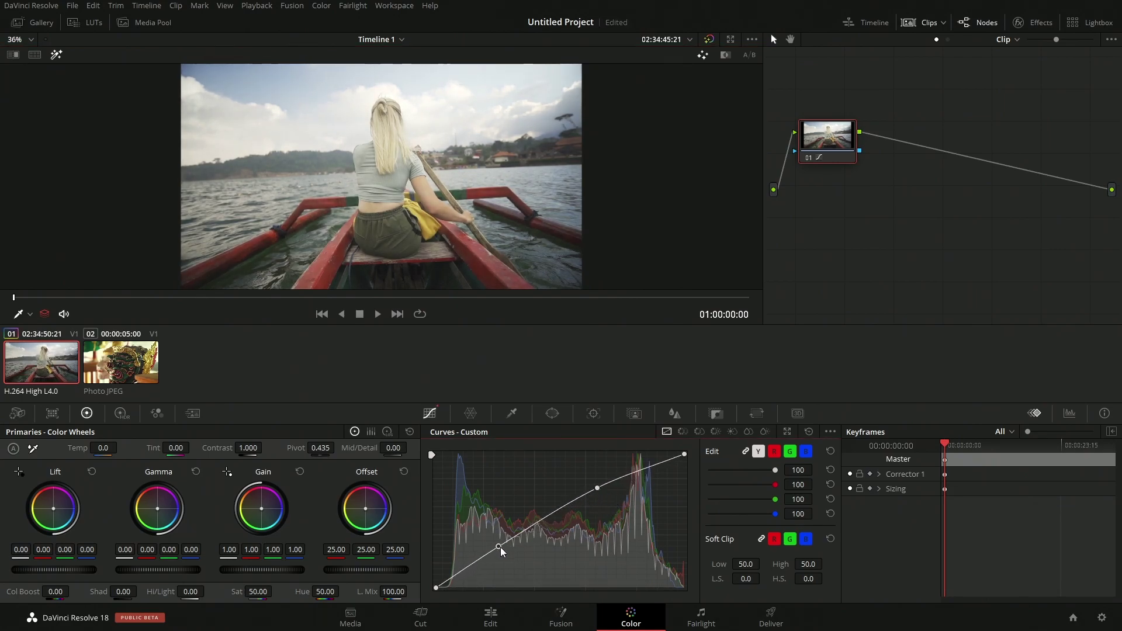
{"action": "left_click_drag", "start_coordinate": [500, 547], "coordinate": [503, 552]}
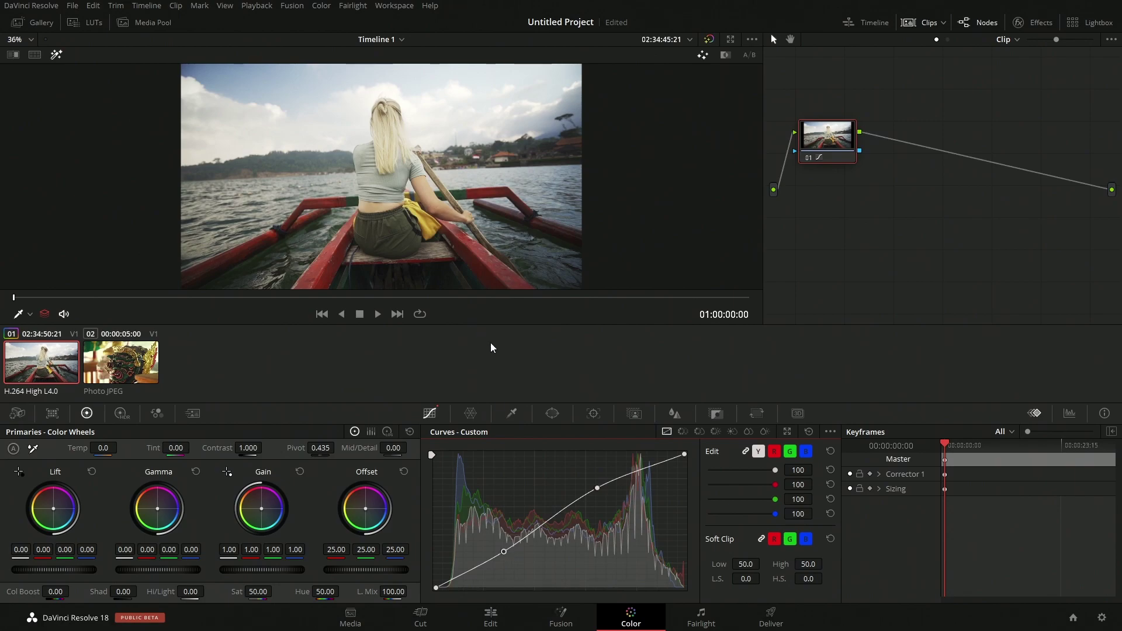
{"action": "left_click", "coordinate": [804, 452]}
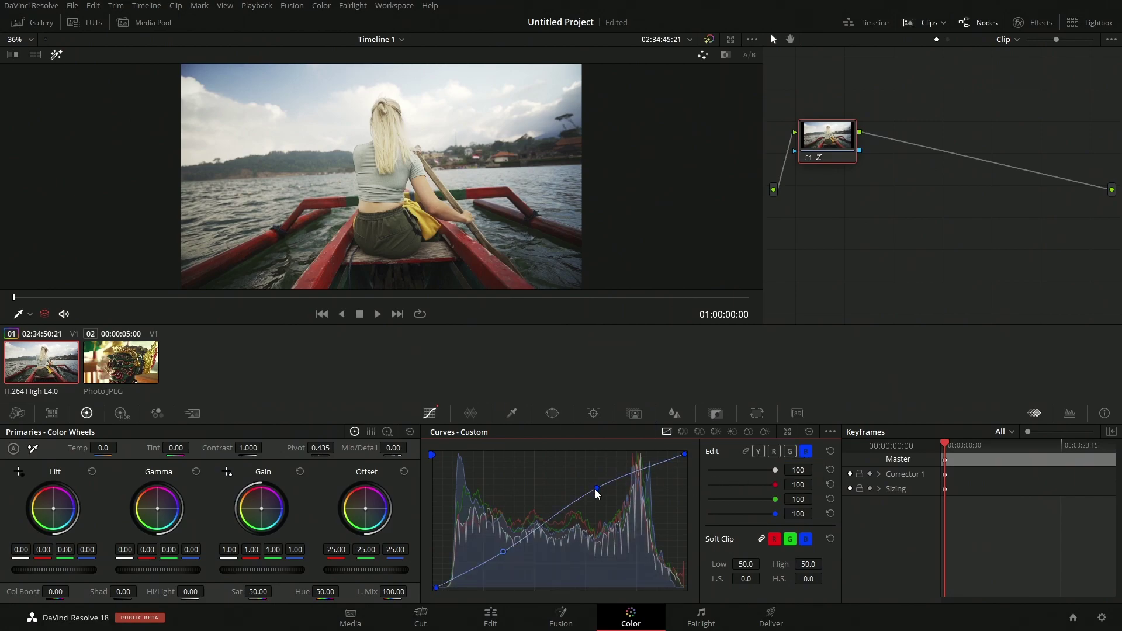
{"action": "left_click_drag", "start_coordinate": [596, 489], "coordinate": [608, 503]}
{"action": "left_click", "coordinate": [809, 432]}
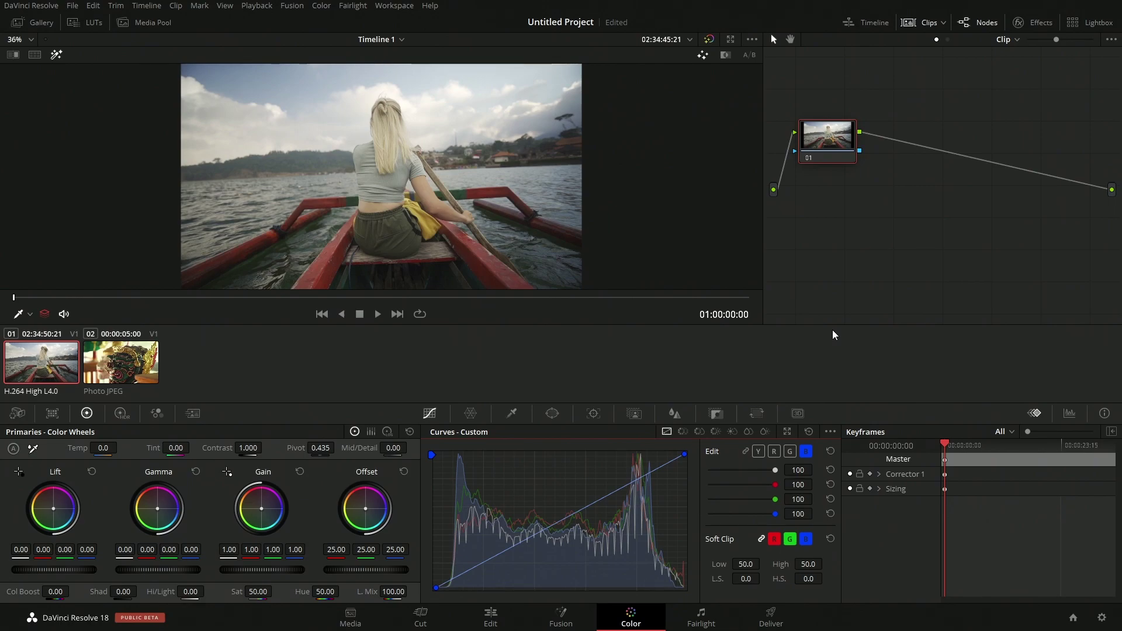
{"action": "left_click", "coordinate": [682, 432]}
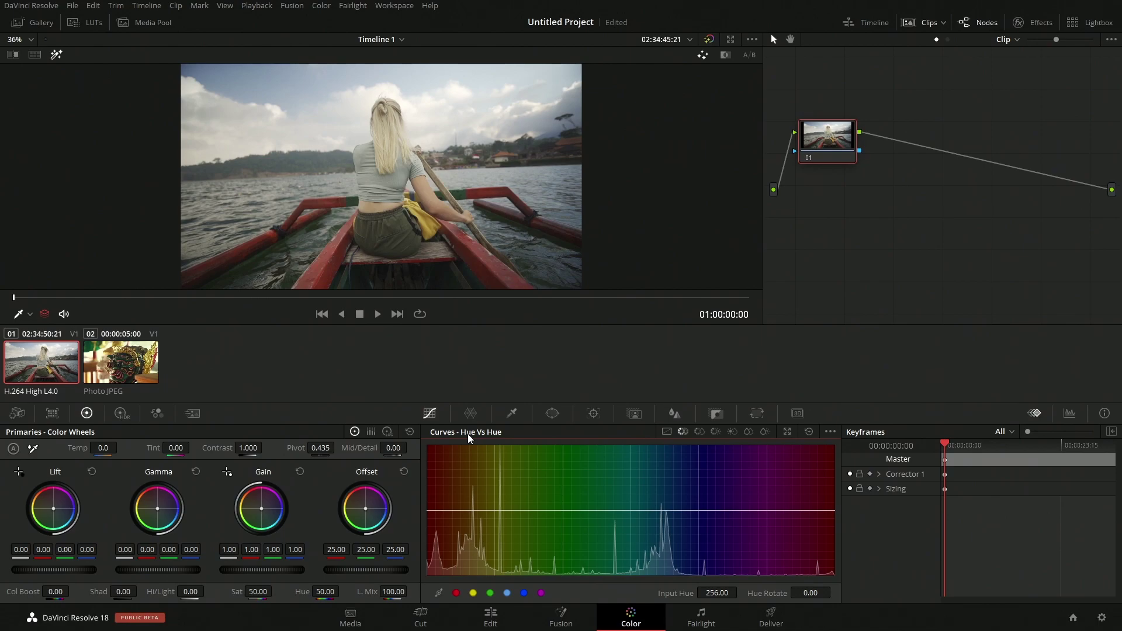
Step: Save the project with Ctrl+S while the boat clip is still ungraded
{"action": "key", "text": "ctrl+s"}
Step: Set the viewer overlay to Qualifier and sample the red boat, adding a hue point at 44.33
{"action": "left_click", "coordinate": [30, 315]}
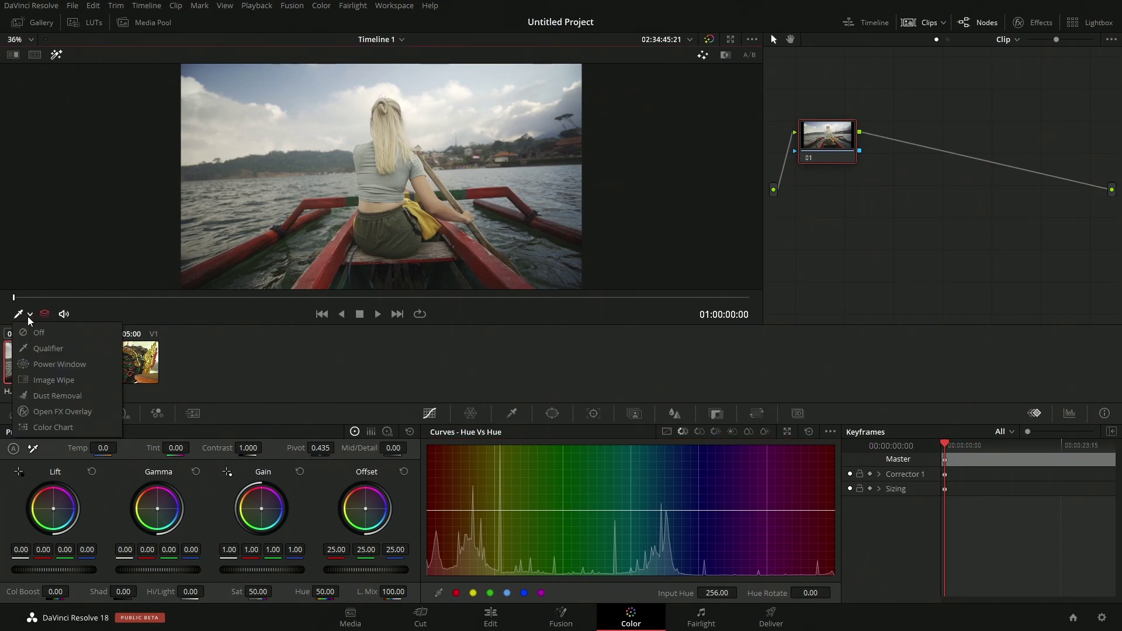
{"action": "left_click", "coordinate": [52, 353]}
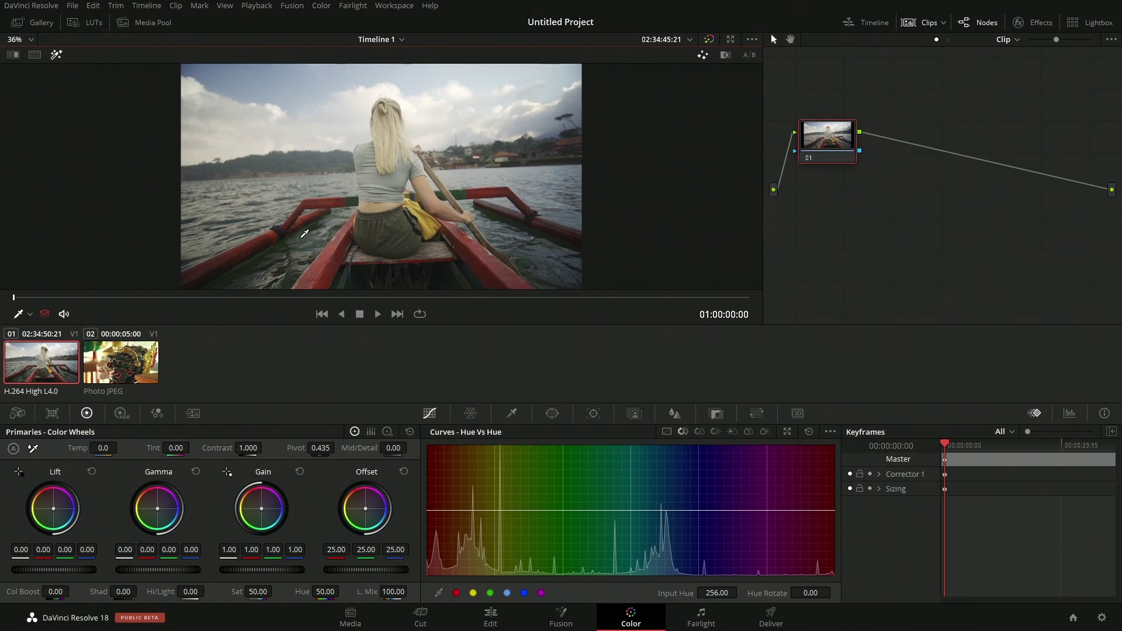
{"action": "left_click", "coordinate": [331, 198]}
Step: Delete the test hue point and rotate the boat's red hue by 64.80 to magenta
{"action": "left_click_drag", "start_coordinate": [595, 510], "coordinate": [594, 532]}
{"action": "left_click_drag", "start_coordinate": [811, 591], "coordinate": [815, 588]}
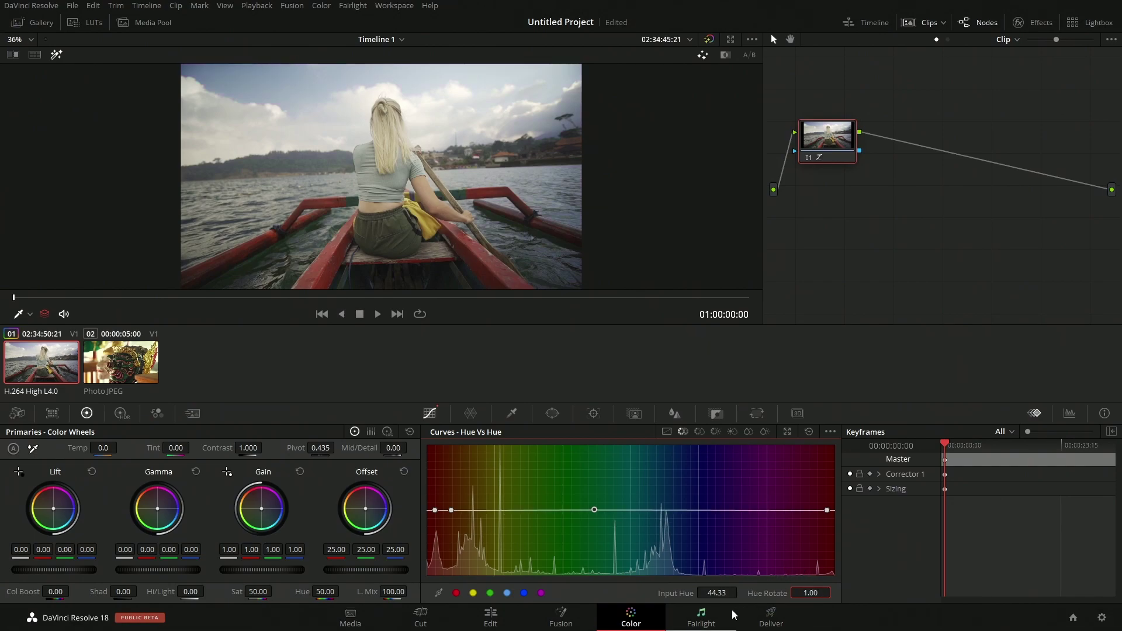
{"action": "right_click", "coordinate": [594, 510]}
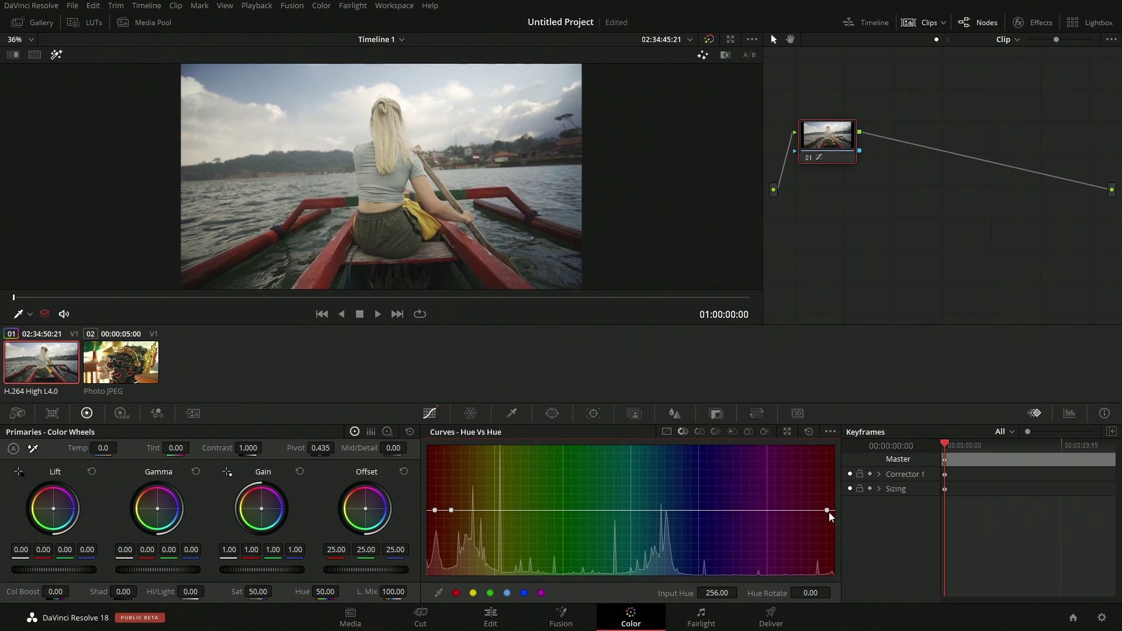
{"action": "left_click_drag", "start_coordinate": [435, 511], "coordinate": [432, 517]}
{"action": "left_click_drag", "start_coordinate": [432, 517], "coordinate": [434, 487]}
{"action": "scroll", "coordinate": [518, 184], "scroll_direction": "up", "scroll_amount": 8}
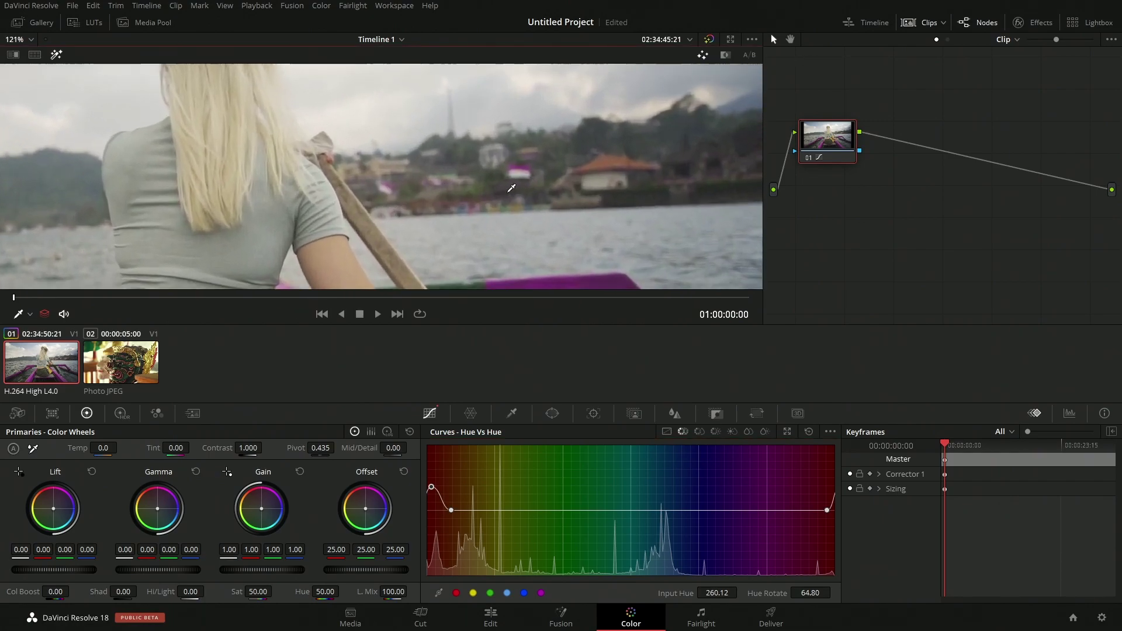
{"action": "scroll", "coordinate": [479, 201], "scroll_direction": "up", "scroll_amount": 1}
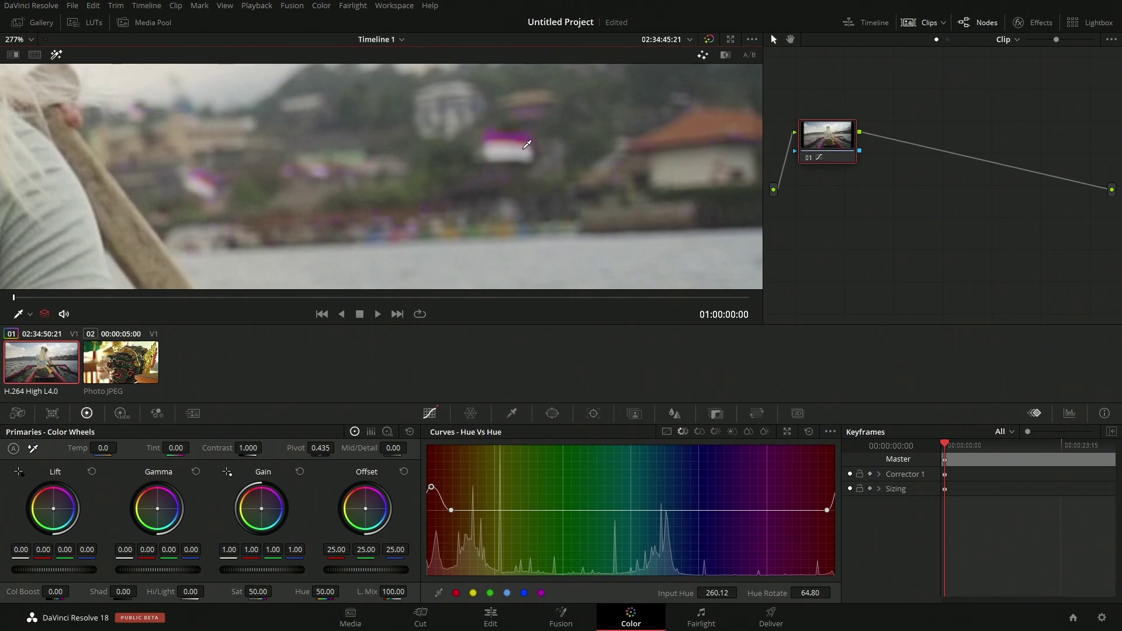
{"action": "scroll", "coordinate": [403, 207], "scroll_direction": "down", "scroll_amount": 5}
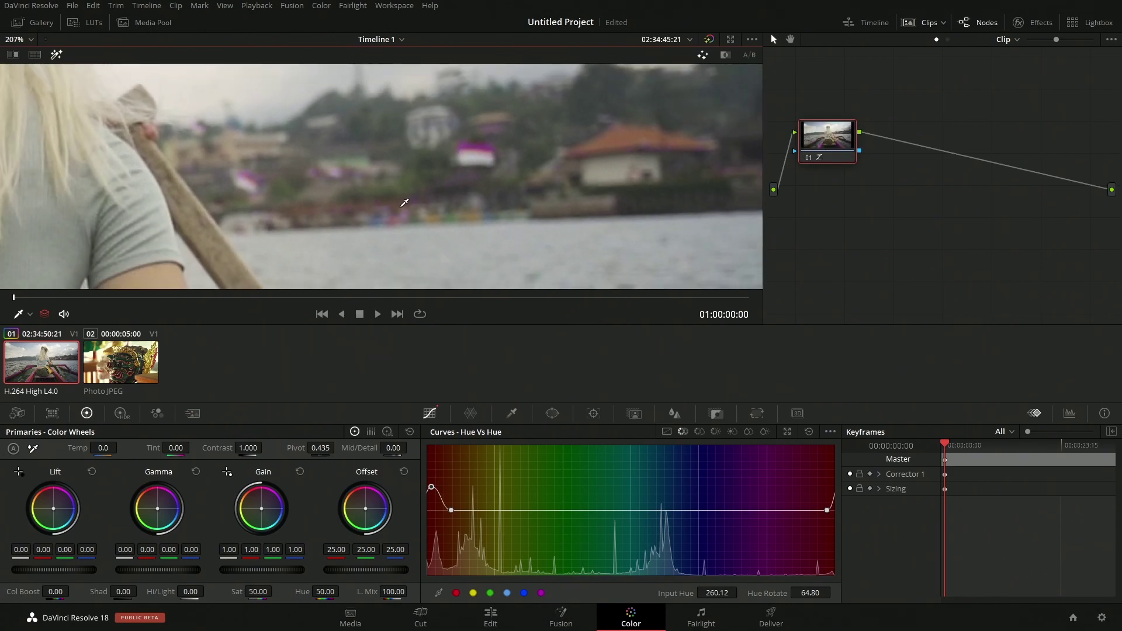
{"action": "scroll", "coordinate": [399, 197], "scroll_direction": "down", "scroll_amount": 5}
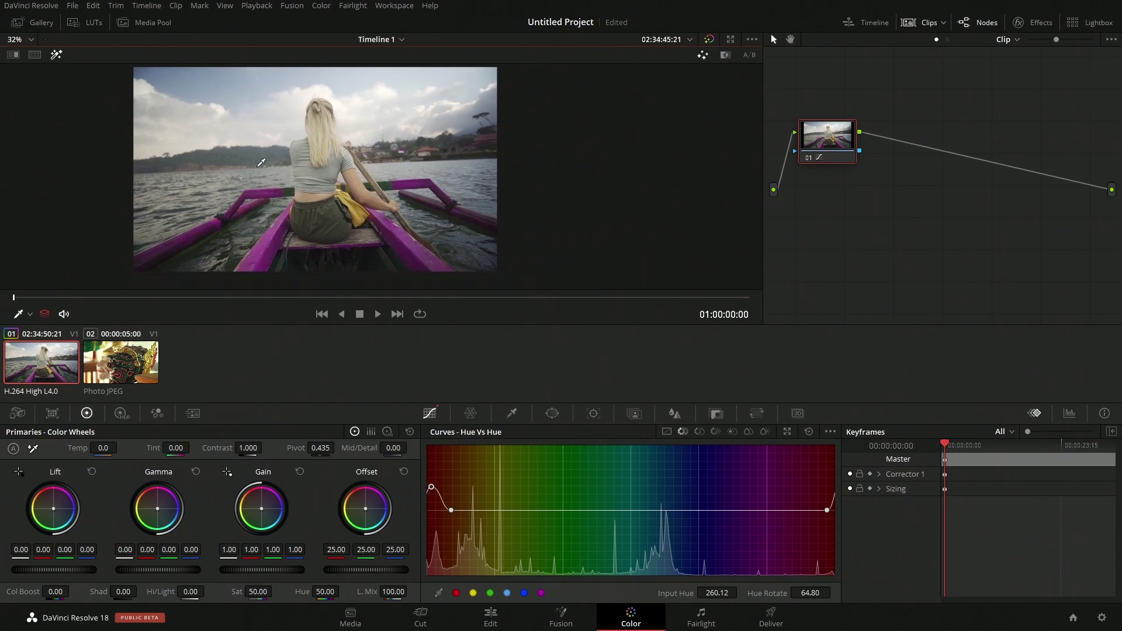
{"action": "left_click", "coordinate": [552, 413]}
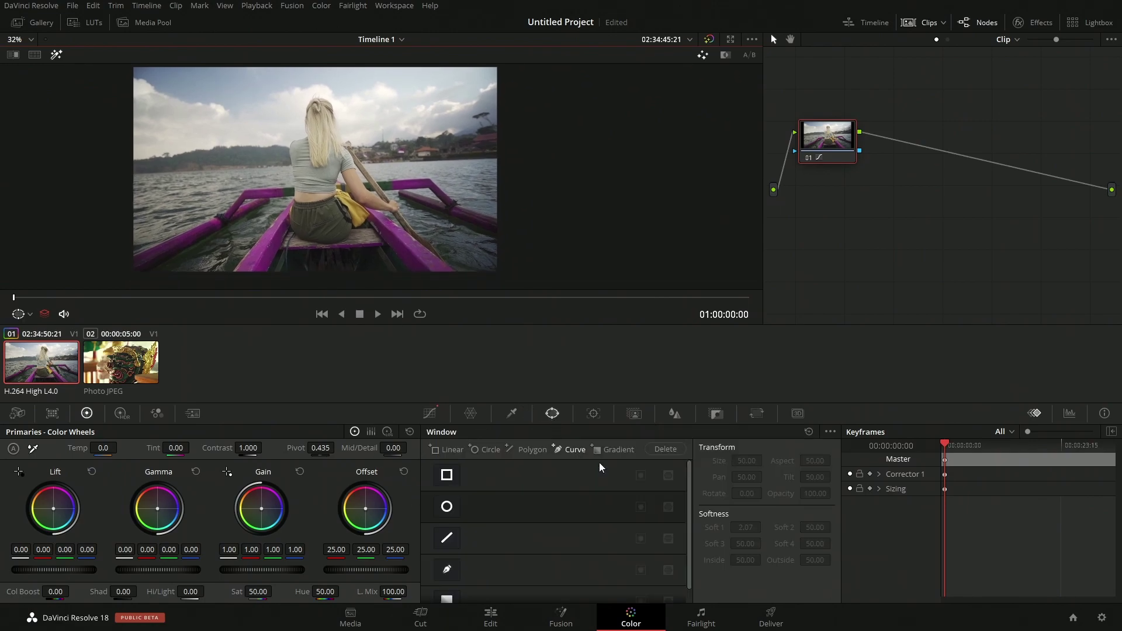
{"action": "left_click", "coordinate": [446, 474]}
{"action": "left_click_drag", "start_coordinate": [284, 161], "coordinate": [153, 209]}
{"action": "left_click_drag", "start_coordinate": [263, 219], "coordinate": [555, 207]}
{"action": "left_click_drag", "start_coordinate": [331, 260], "coordinate": [320, 288]}
{"action": "left_click", "coordinate": [56, 54]}
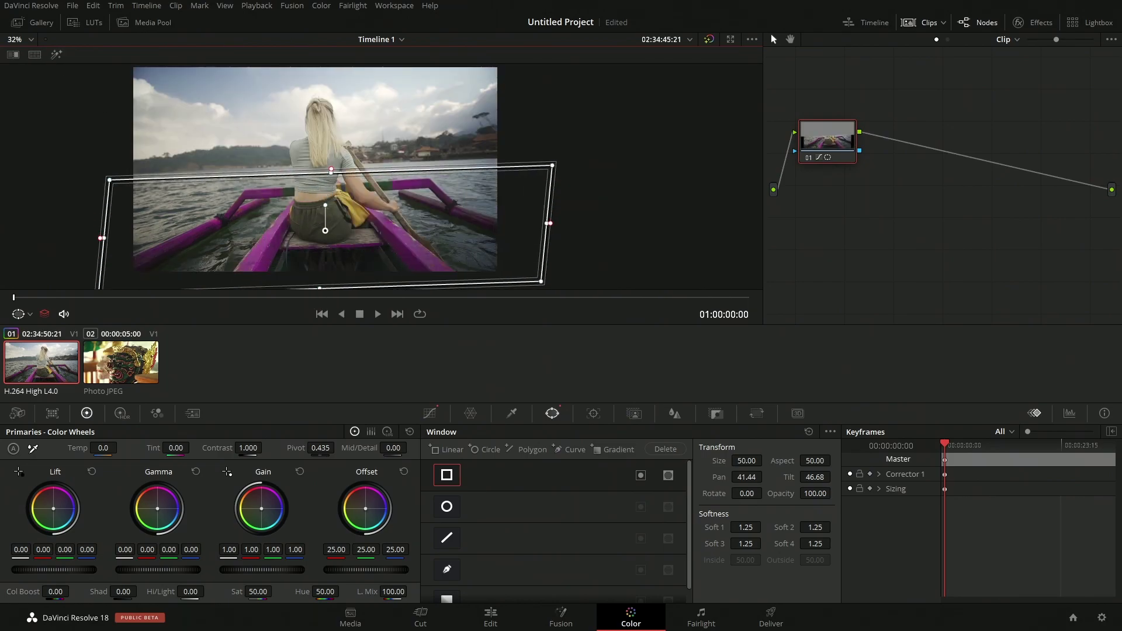
{"action": "scroll", "coordinate": [432, 190], "scroll_direction": "up", "scroll_amount": 5}
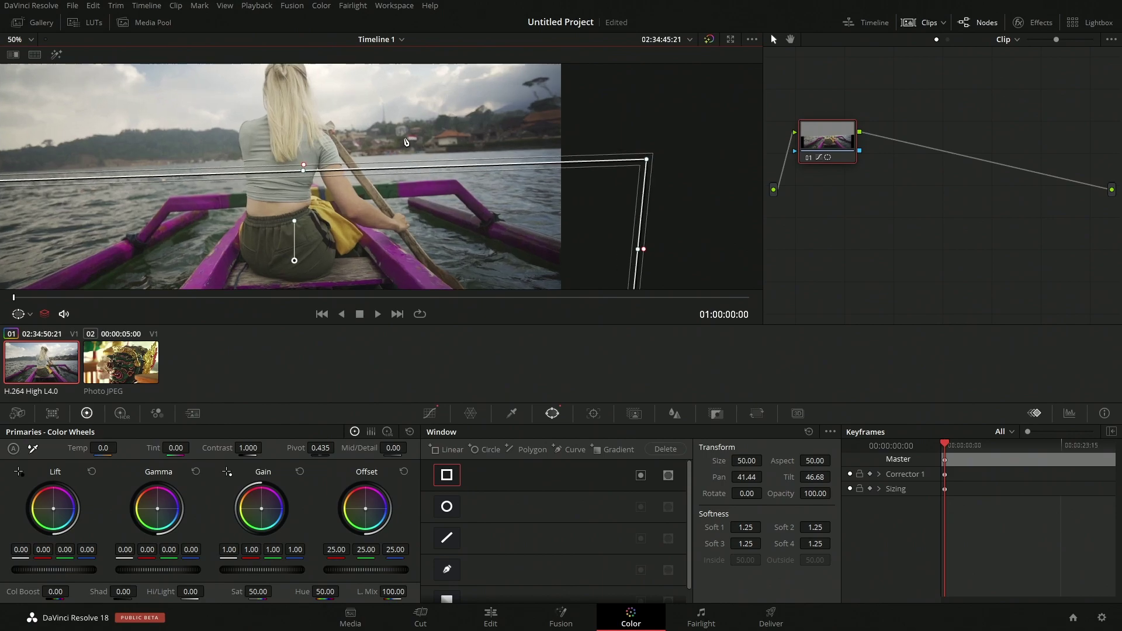
{"action": "scroll", "coordinate": [434, 135], "scroll_direction": "up", "scroll_amount": 2}
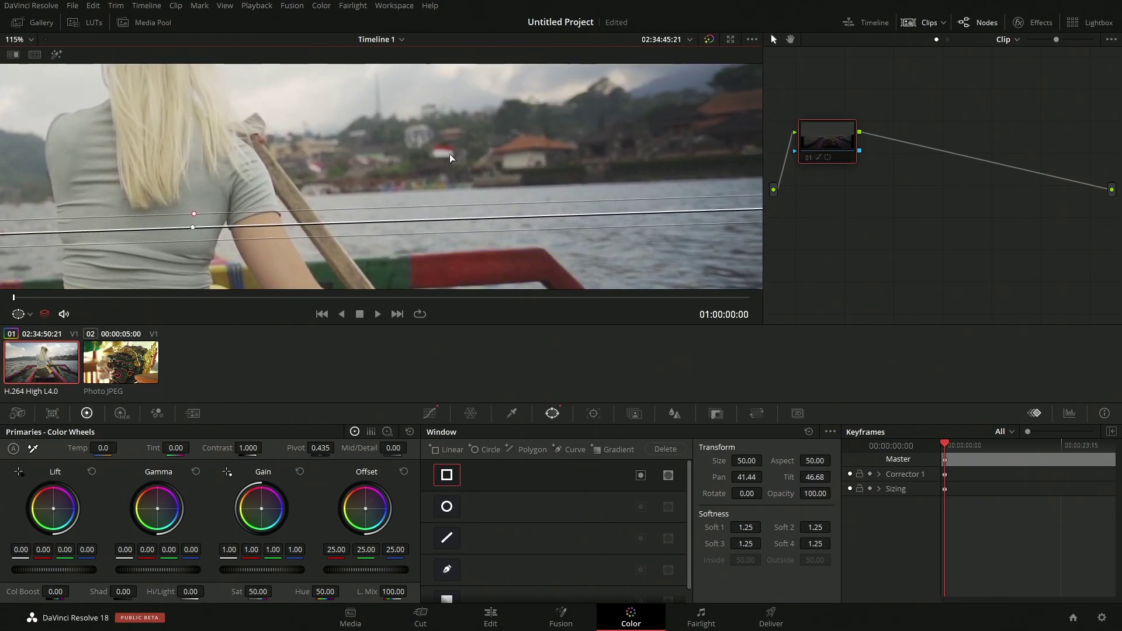
{"action": "scroll", "coordinate": [450, 163], "scroll_direction": "down", "scroll_amount": 6}
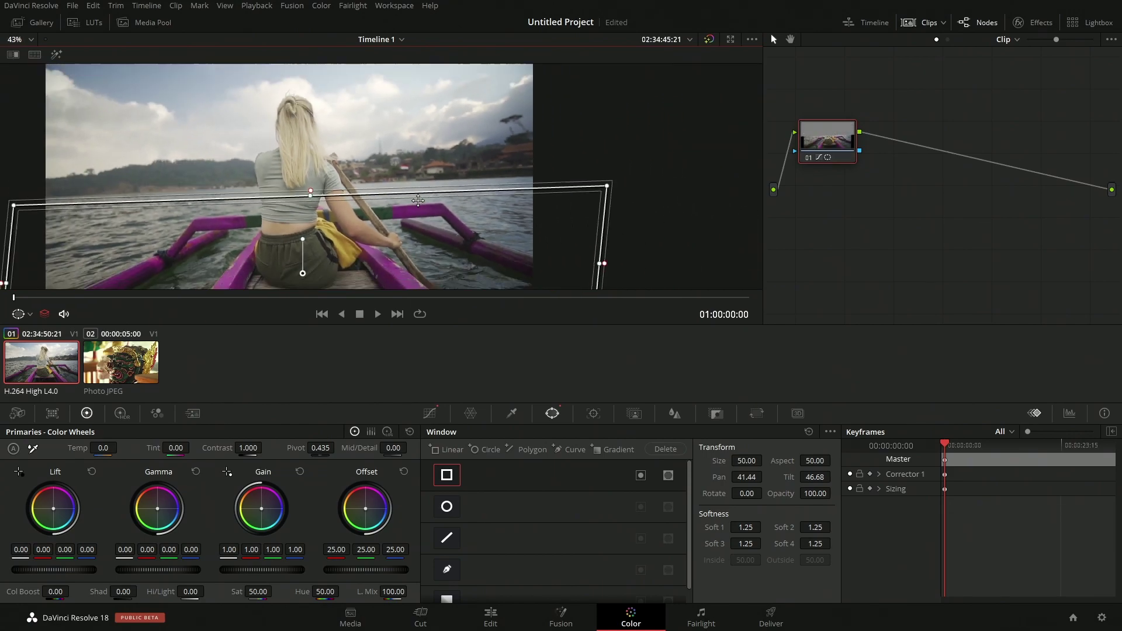
{"action": "scroll", "coordinate": [365, 244], "scroll_direction": "down", "scroll_amount": 3}
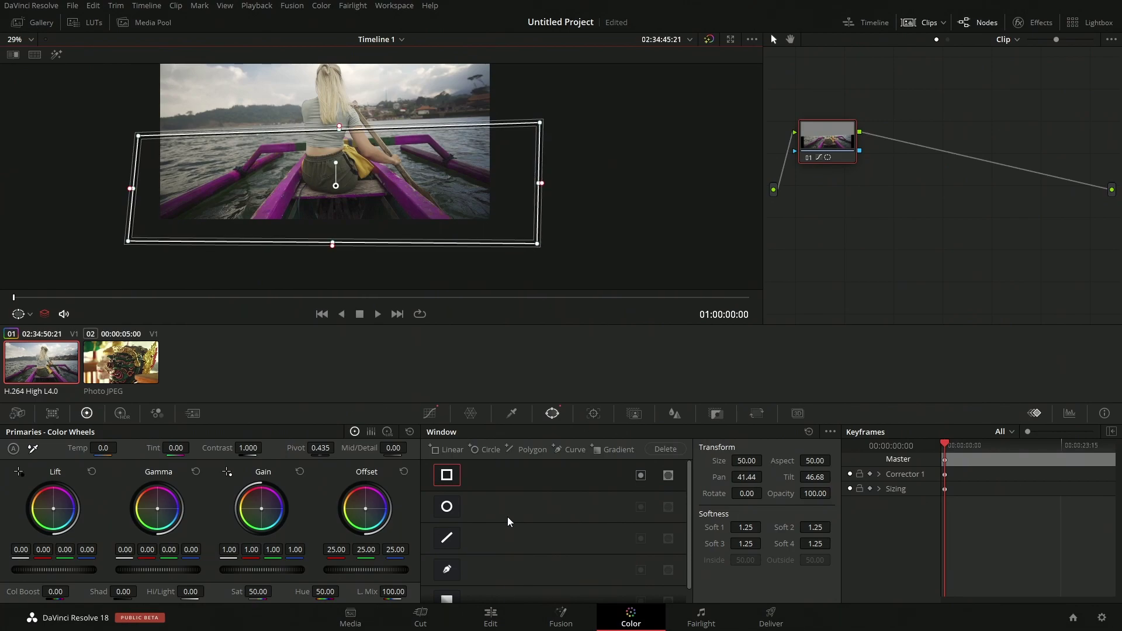
{"action": "left_click", "coordinate": [809, 431]}
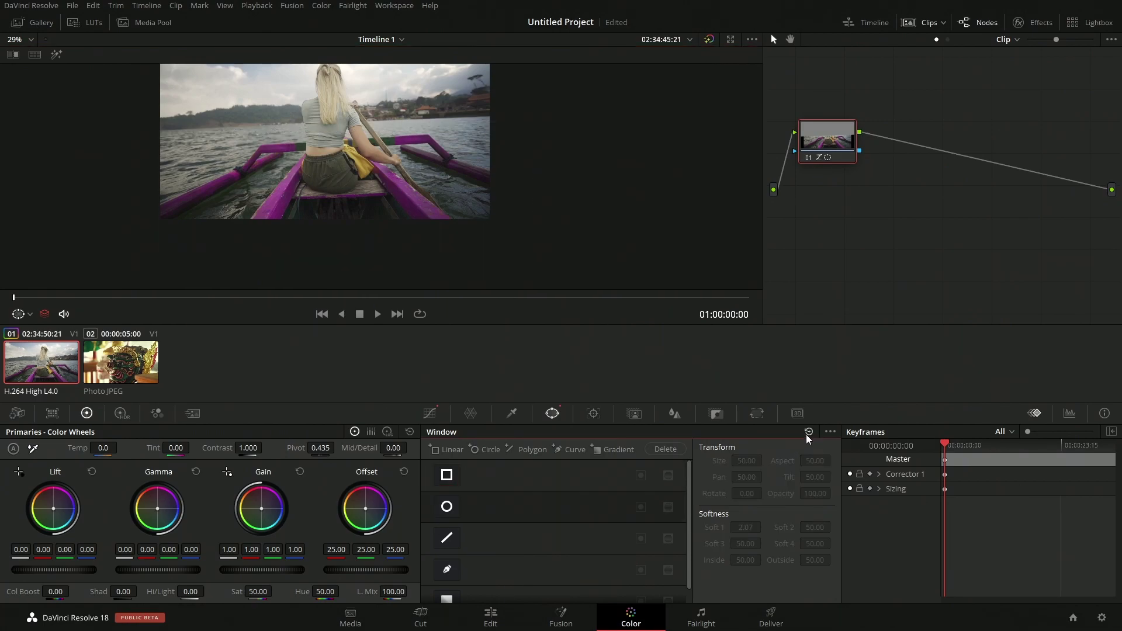
{"action": "scroll", "coordinate": [360, 159], "scroll_direction": "up", "scroll_amount": 2}
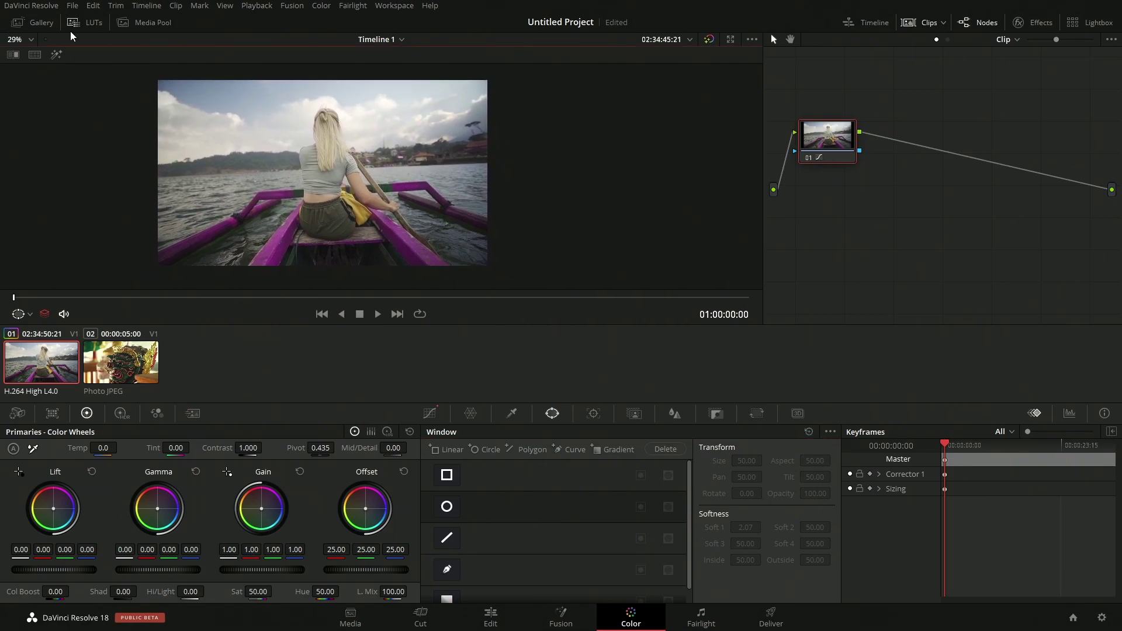
{"action": "left_click", "coordinate": [429, 413]}
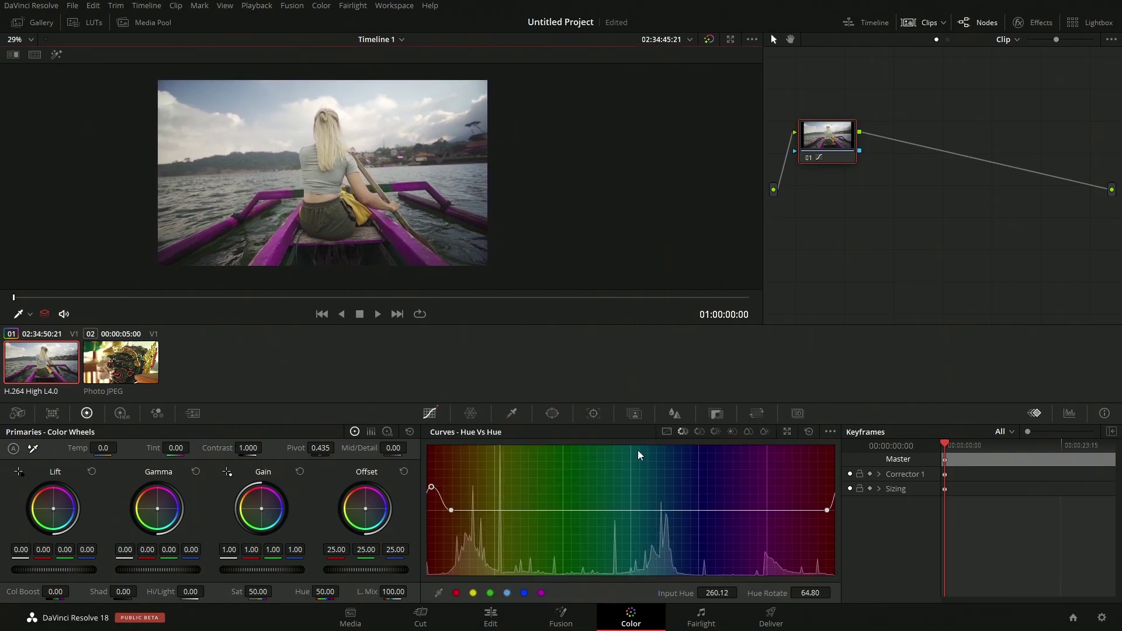
Step: Float the Hue vs Hue curve in its own window, dock it back, and save the project
{"action": "left_click", "coordinate": [787, 431]}
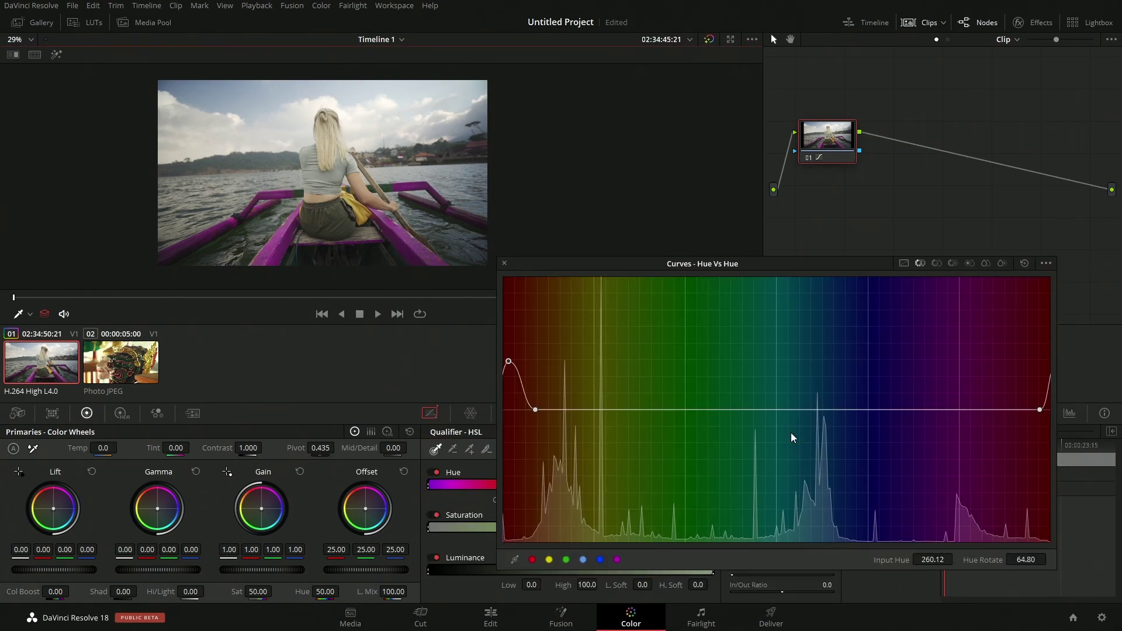
{"action": "left_click_drag", "start_coordinate": [718, 262], "coordinate": [685, 289]}
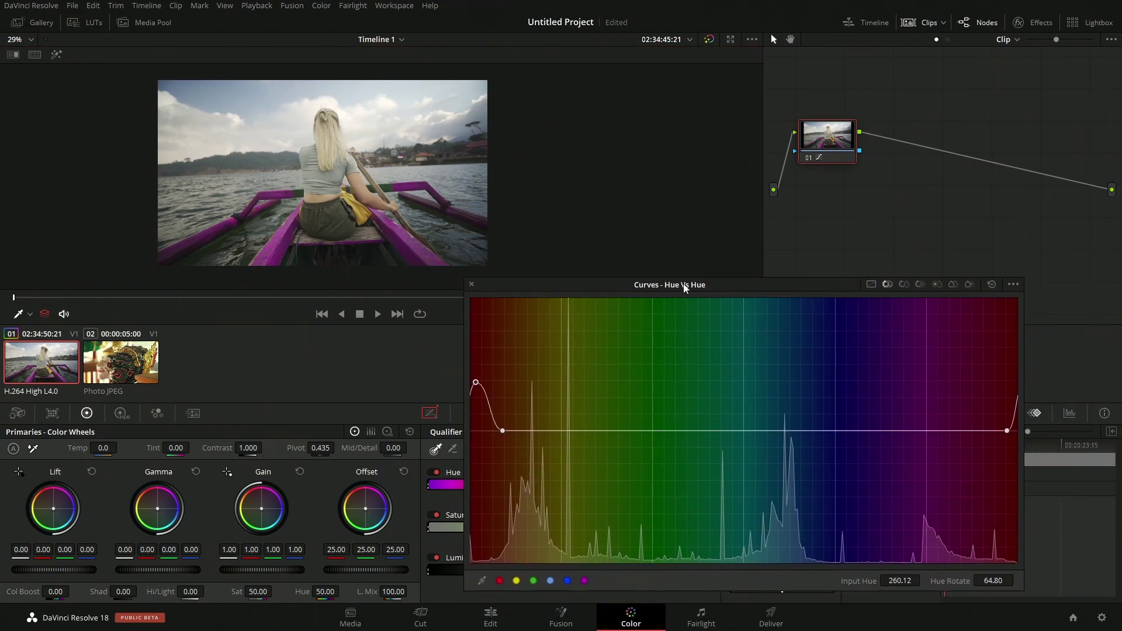
{"action": "left_click", "coordinate": [472, 284]}
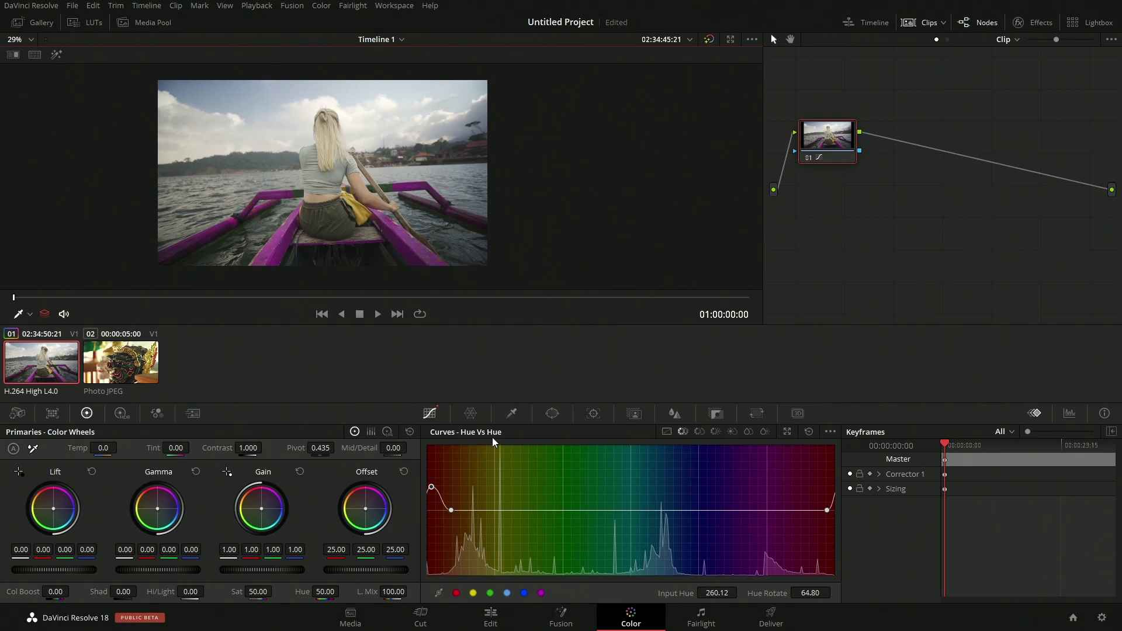
{"action": "key", "text": "ctrl+s"}
Step: Reposition the viewer image and raise a Hue vs Hue point at hue 111.28 to rotation 20.00
{"action": "left_click_drag", "start_coordinate": [286, 187], "coordinate": [304, 211]}
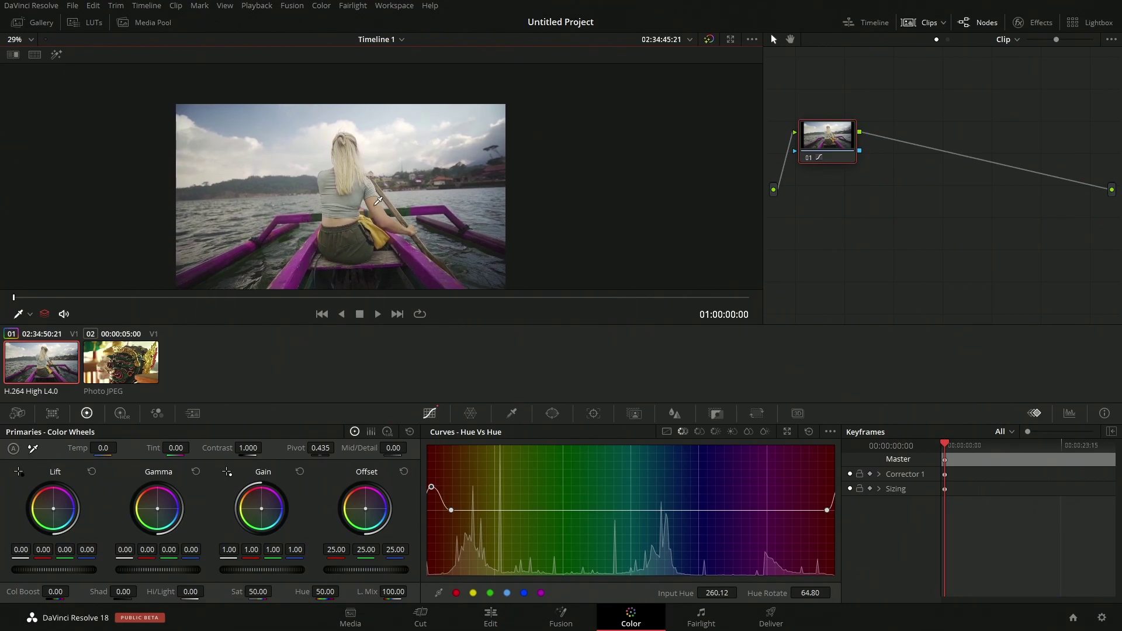
{"action": "left_click", "coordinate": [236, 108]}
{"action": "left_click_drag", "start_coordinate": [669, 511], "coordinate": [672, 503]}
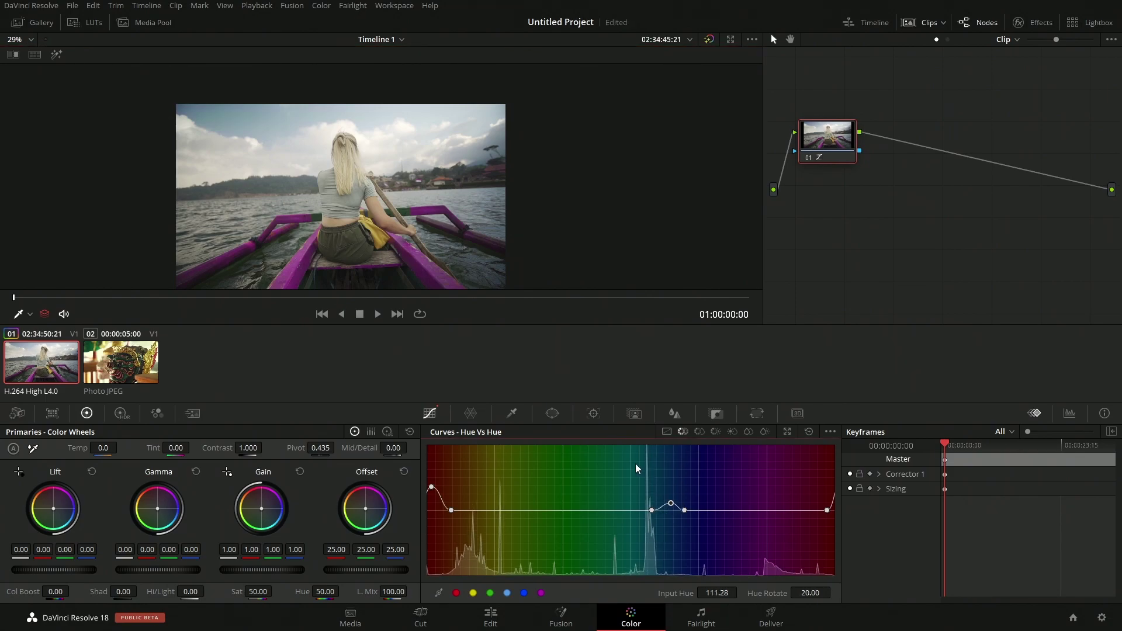
{"action": "scroll", "coordinate": [355, 187], "scroll_direction": "up", "scroll_amount": 4}
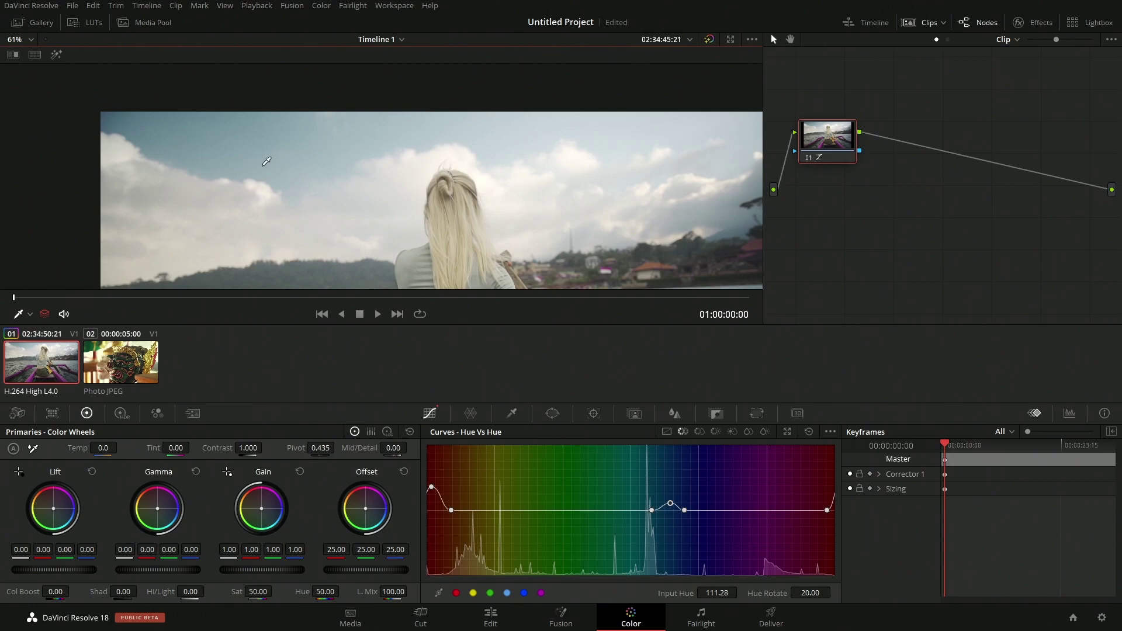
Step: In Hue vs Sat, sample the sky and lift the cyan-blue band to 1.73 near hue 108.19
{"action": "left_click", "coordinate": [699, 432]}
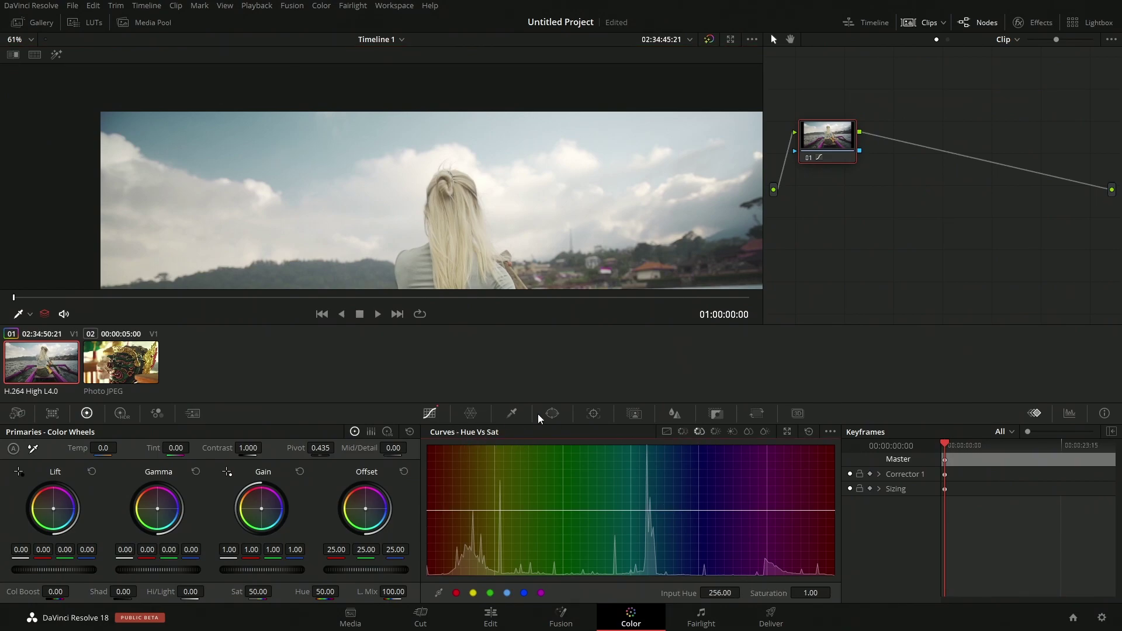
{"action": "left_click", "coordinate": [217, 126]}
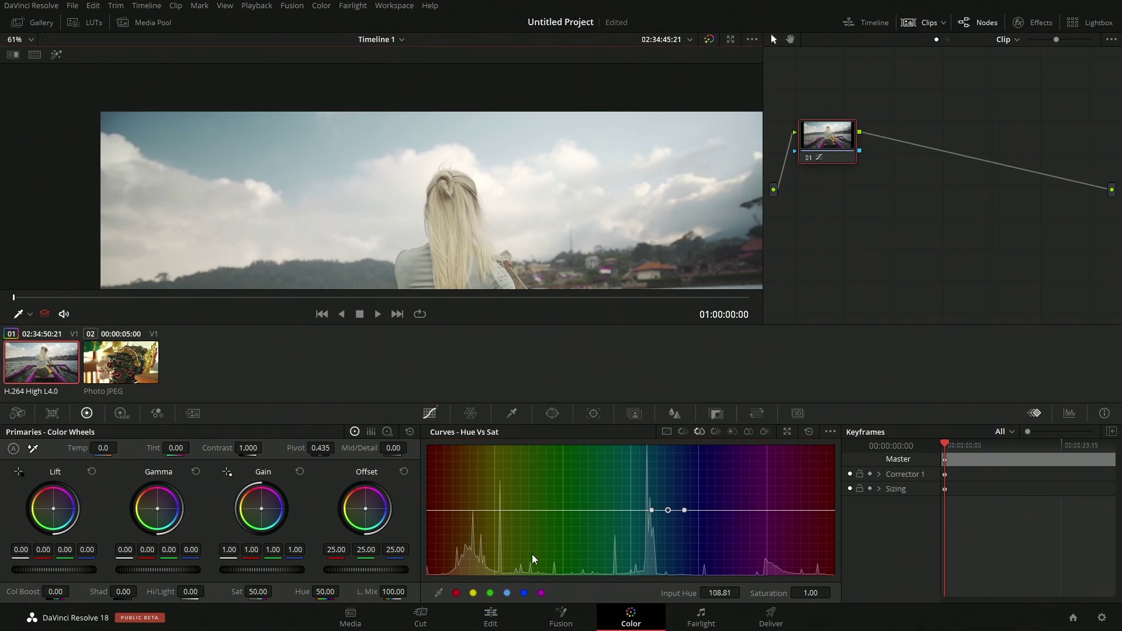
{"action": "left_click_drag", "start_coordinate": [667, 510], "coordinate": [660, 464]}
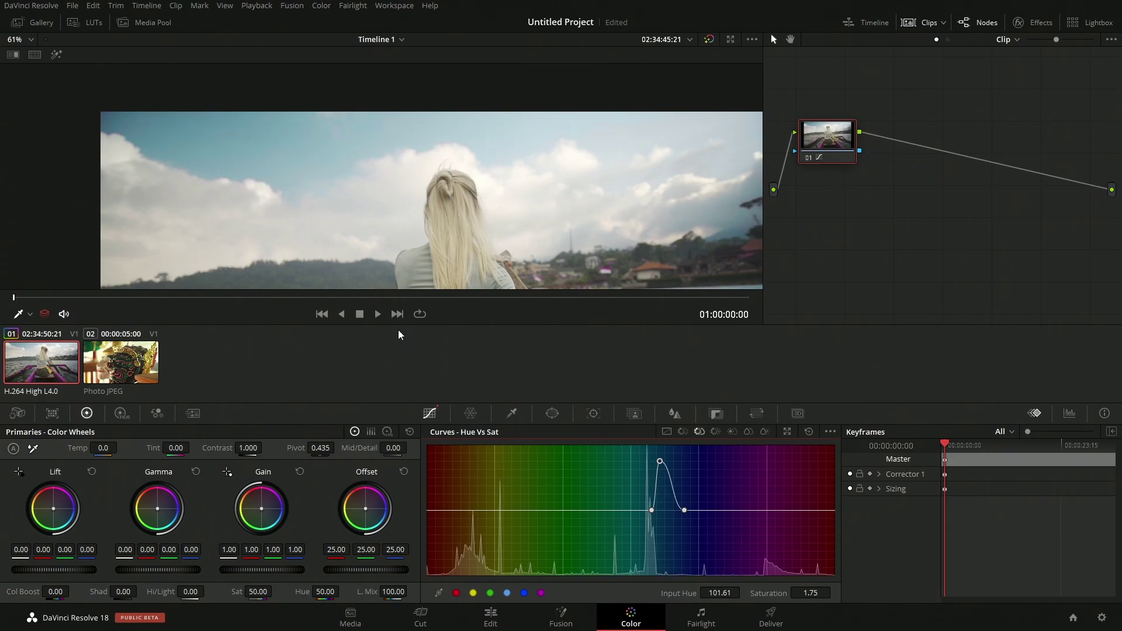
{"action": "mouse_move", "coordinate": [661, 462]}
{"action": "left_mouse_down"}
{"action": "mouse_move", "coordinate": [678, 464]}
{"action": "mouse_move", "coordinate": [668, 464]}
{"action": "left_mouse_up"}
{"action": "left_click_drag", "start_coordinate": [650, 507], "coordinate": [638, 511]}
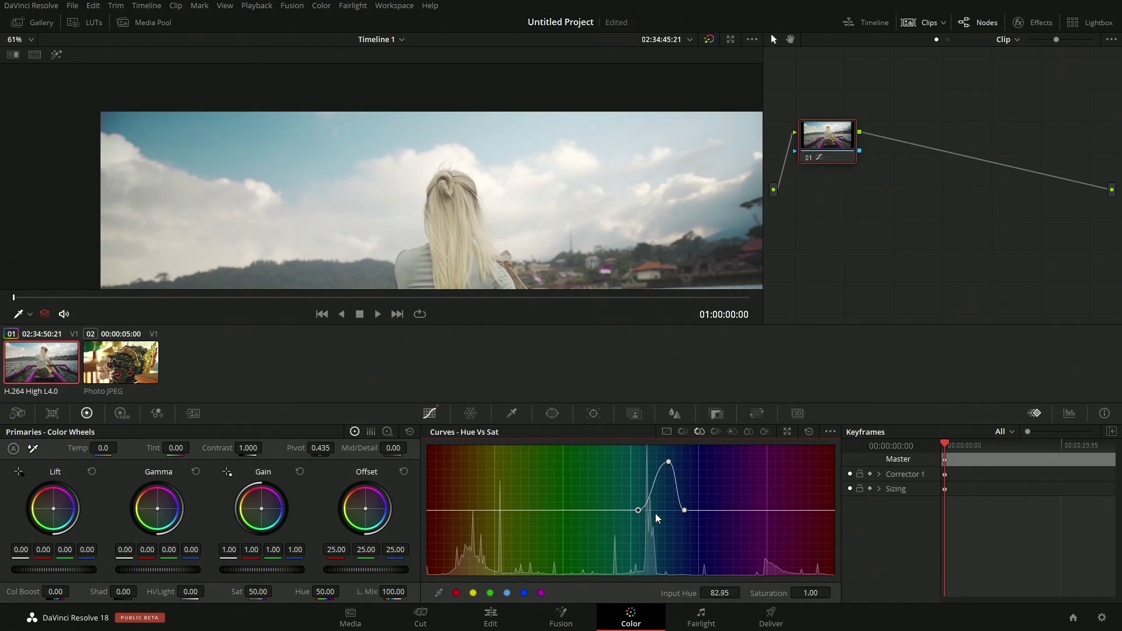
{"action": "mouse_move", "coordinate": [668, 462]}
{"action": "left_mouse_down"}
{"action": "mouse_move", "coordinate": [646, 462]}
{"action": "mouse_move", "coordinate": [669, 468]}
{"action": "left_mouse_up"}
{"action": "scroll", "coordinate": [485, 181], "scroll_direction": "down", "scroll_amount": 5}
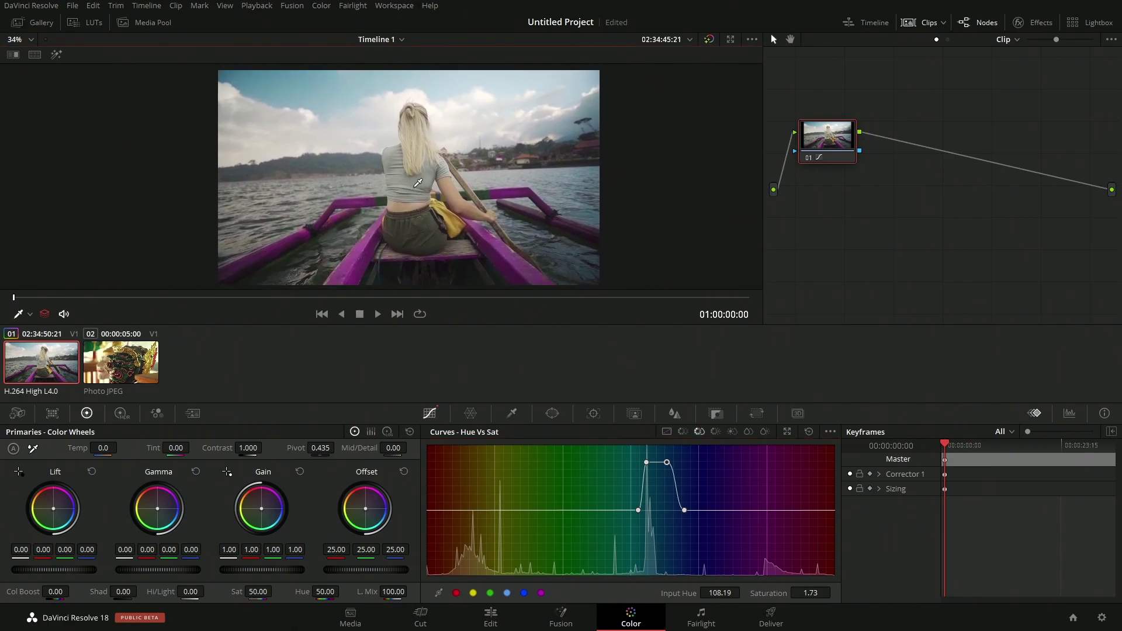
{"action": "scroll", "coordinate": [359, 71], "scroll_direction": "up", "scroll_amount": 1}
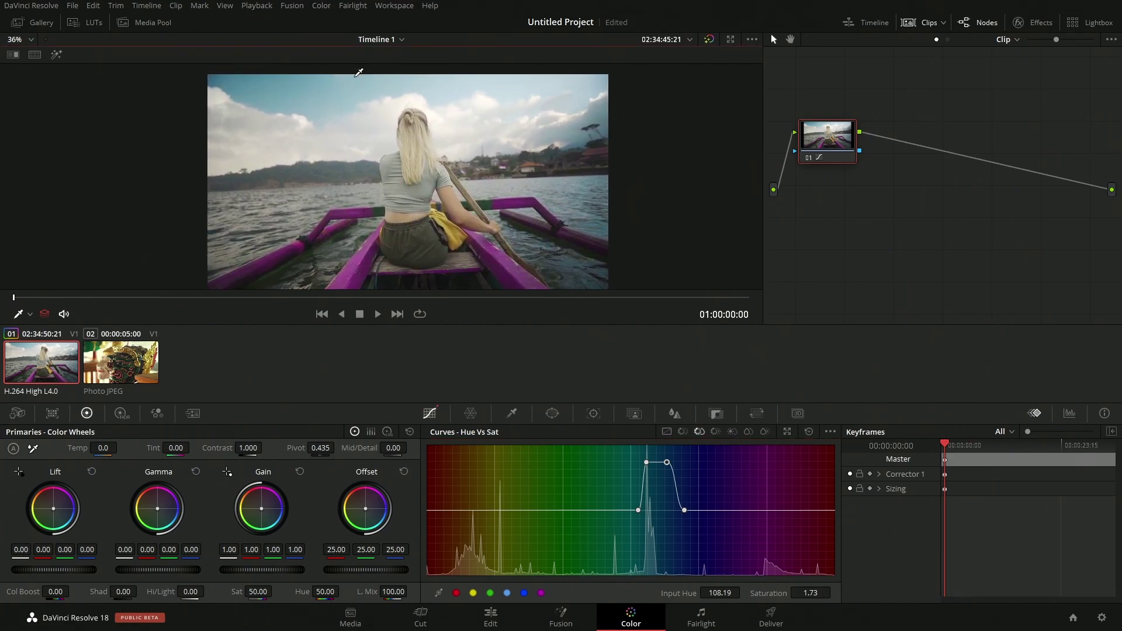
{"action": "scroll", "coordinate": [359, 71], "scroll_direction": "up", "scroll_amount": 1}
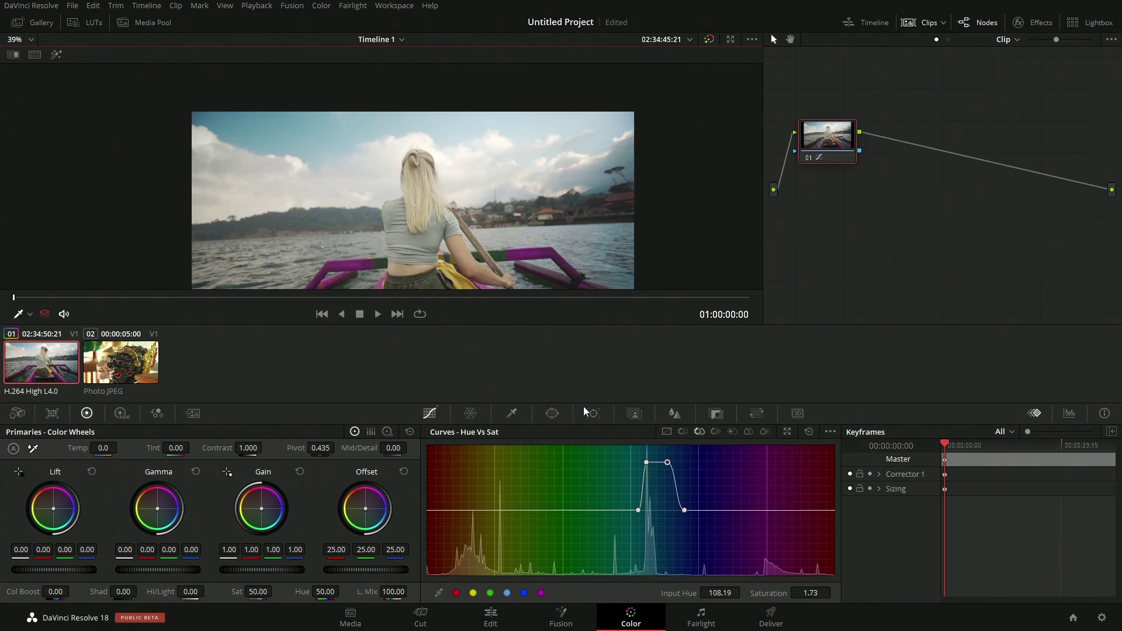
Step: Add and fine-tune an extra Hue vs Hue point near red to refine the boat's purple
{"action": "left_click", "coordinate": [681, 433]}
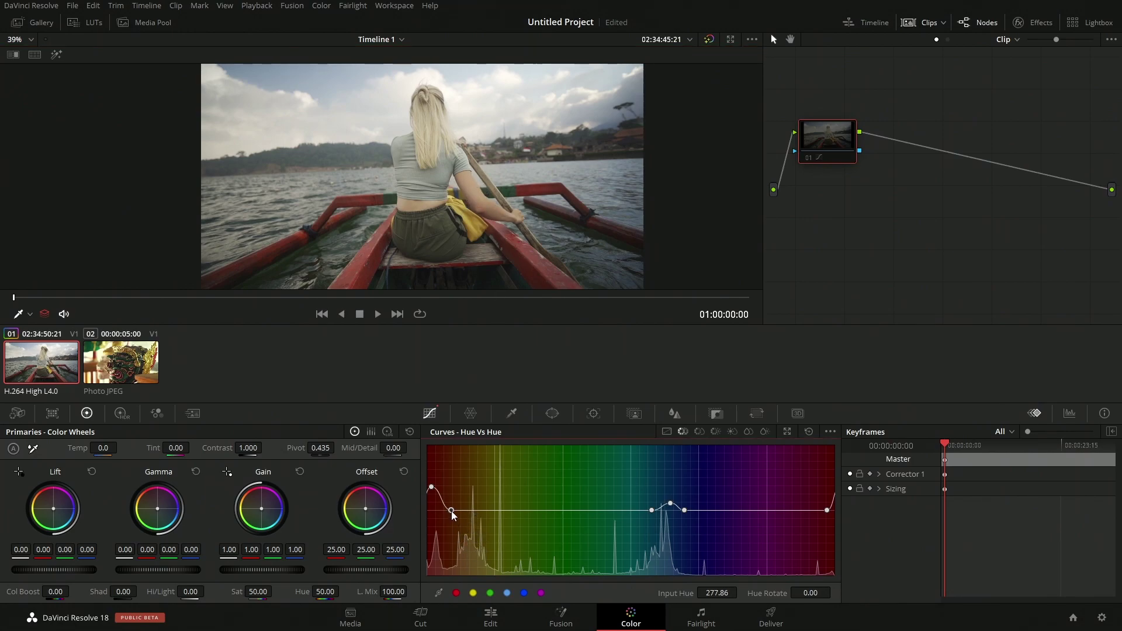
{"action": "left_click_drag", "start_coordinate": [451, 510], "coordinate": [479, 511]}
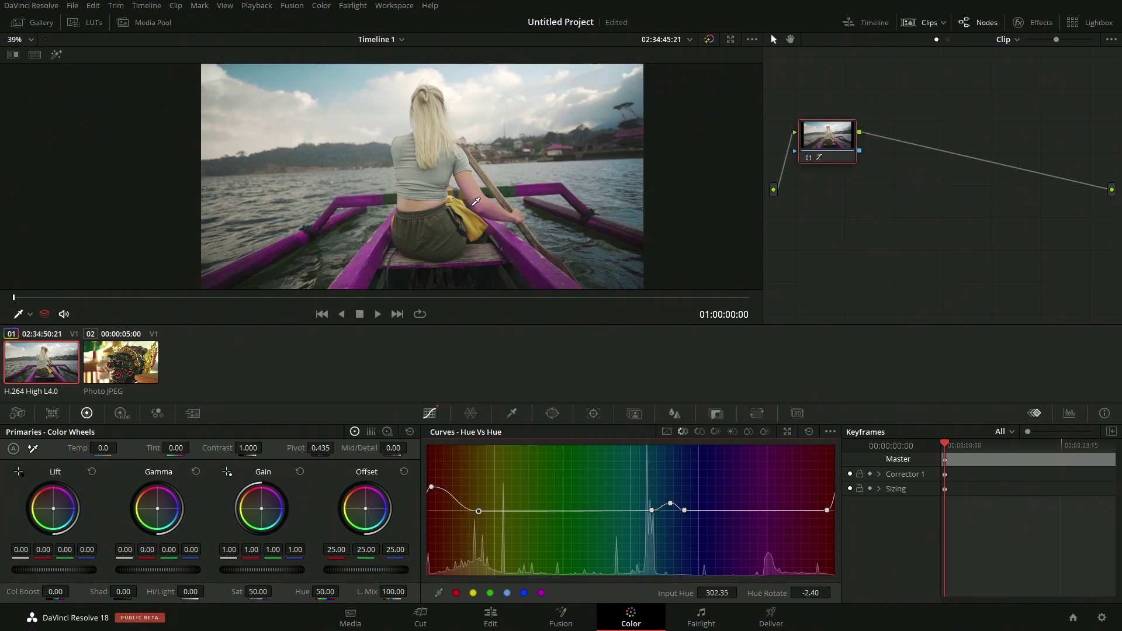
{"action": "scroll", "coordinate": [484, 202], "scroll_direction": "up", "scroll_amount": 5}
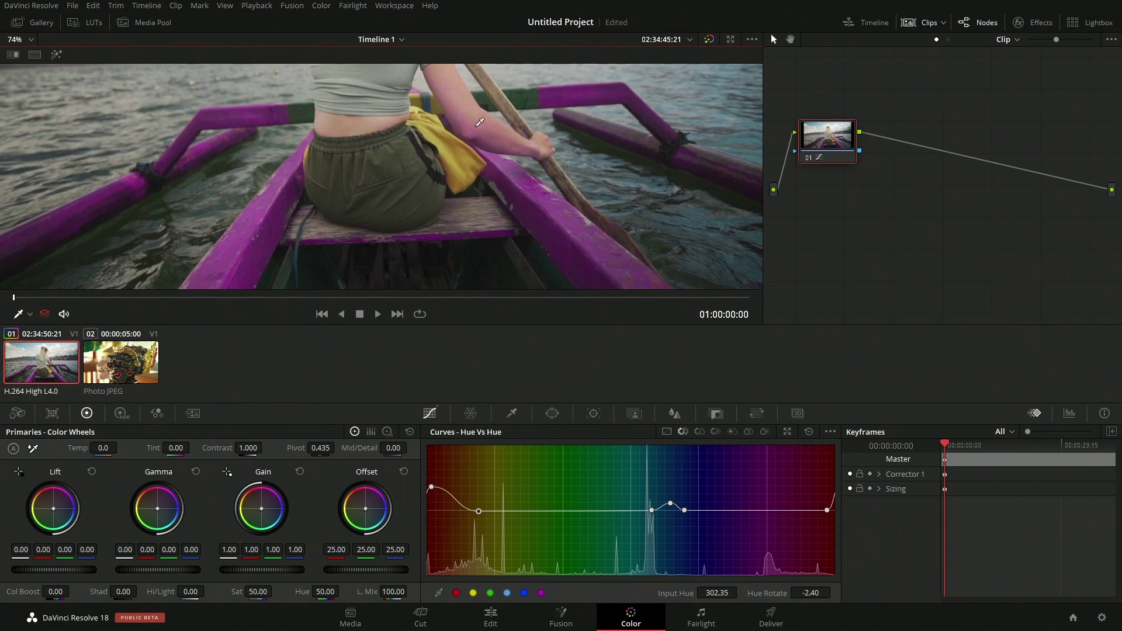
{"action": "left_click_drag", "start_coordinate": [478, 512], "coordinate": [451, 511]}
{"action": "left_click_drag", "start_coordinate": [456, 59], "coordinate": [486, 126]}
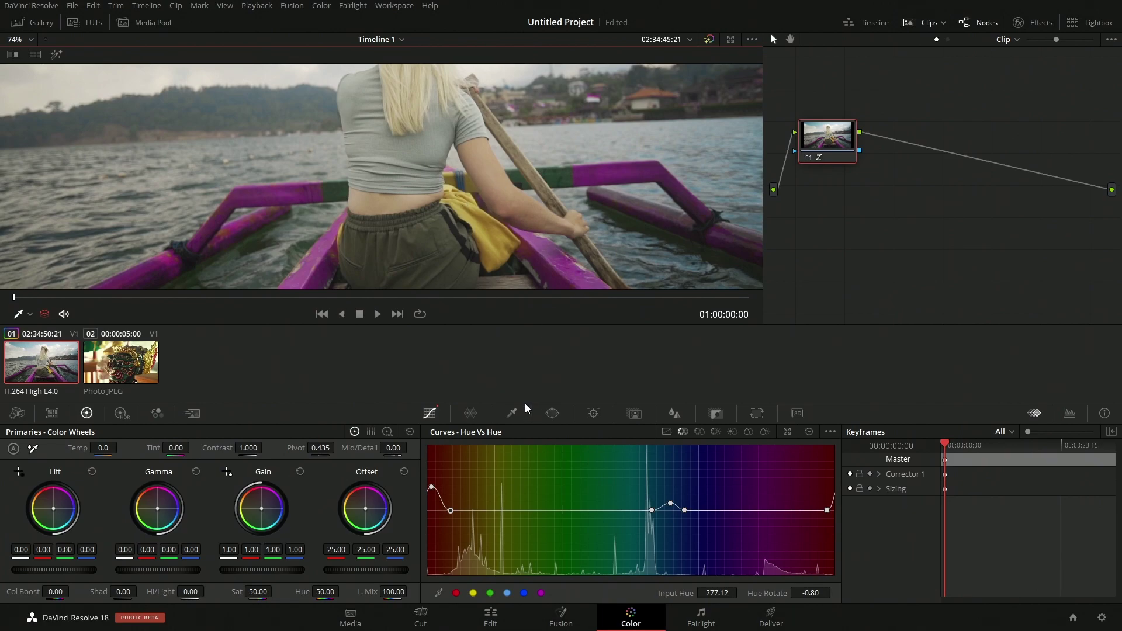
Step: Briefly view the HSL Qualifier, return to Curves, and select the mask photo clip 02
{"action": "left_click", "coordinate": [510, 413]}
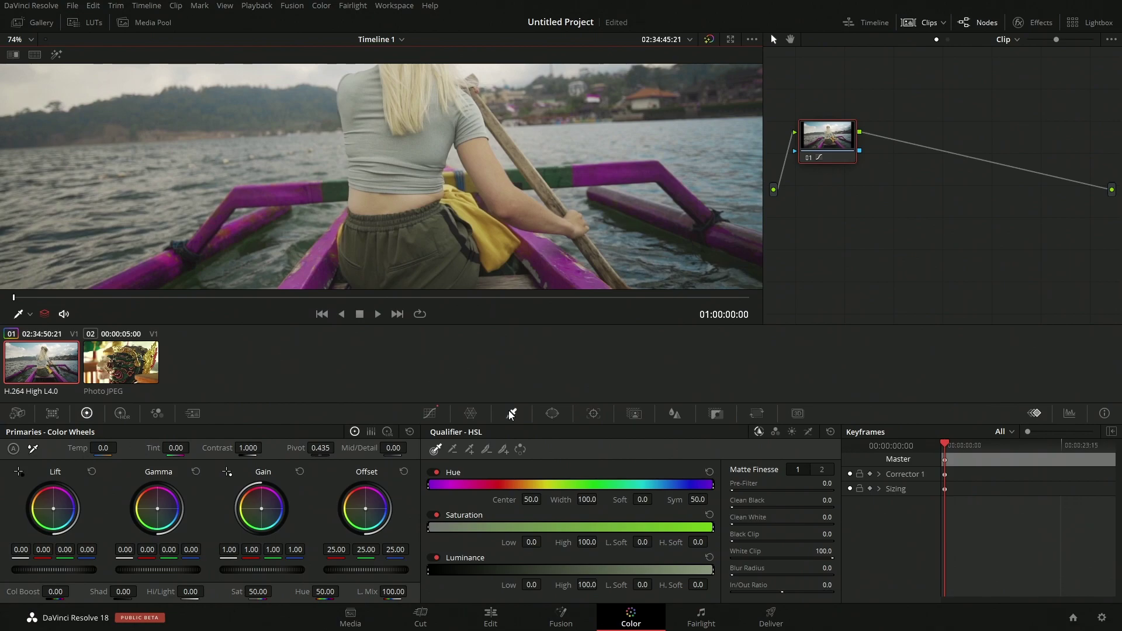
{"action": "scroll", "coordinate": [496, 121], "scroll_direction": "down", "scroll_amount": 3}
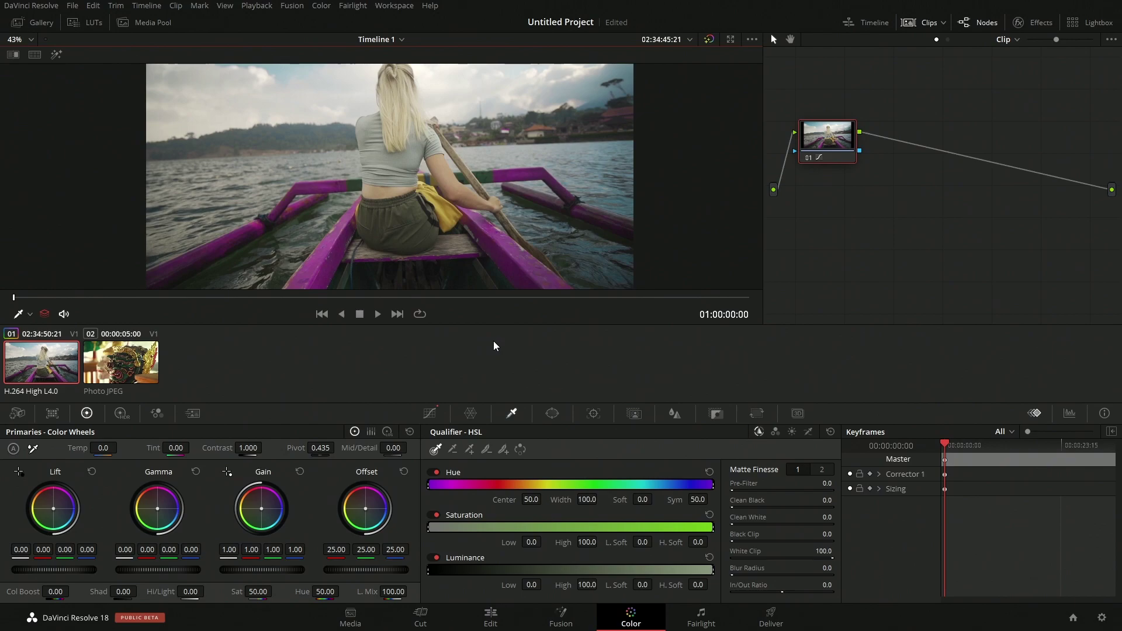
{"action": "left_click", "coordinate": [429, 414]}
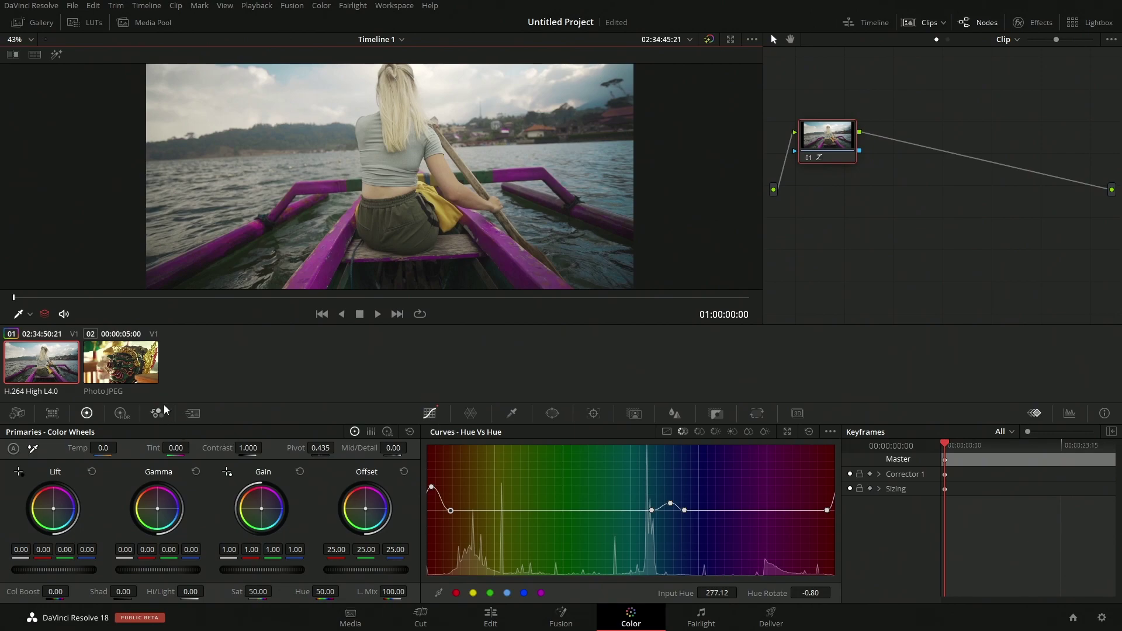
{"action": "left_click", "coordinate": [141, 380]}
Step: At frame 00:00:06:05, link the Custom curve channels and move the black point right
{"action": "scroll", "coordinate": [319, 274], "scroll_direction": "down", "scroll_amount": 3}
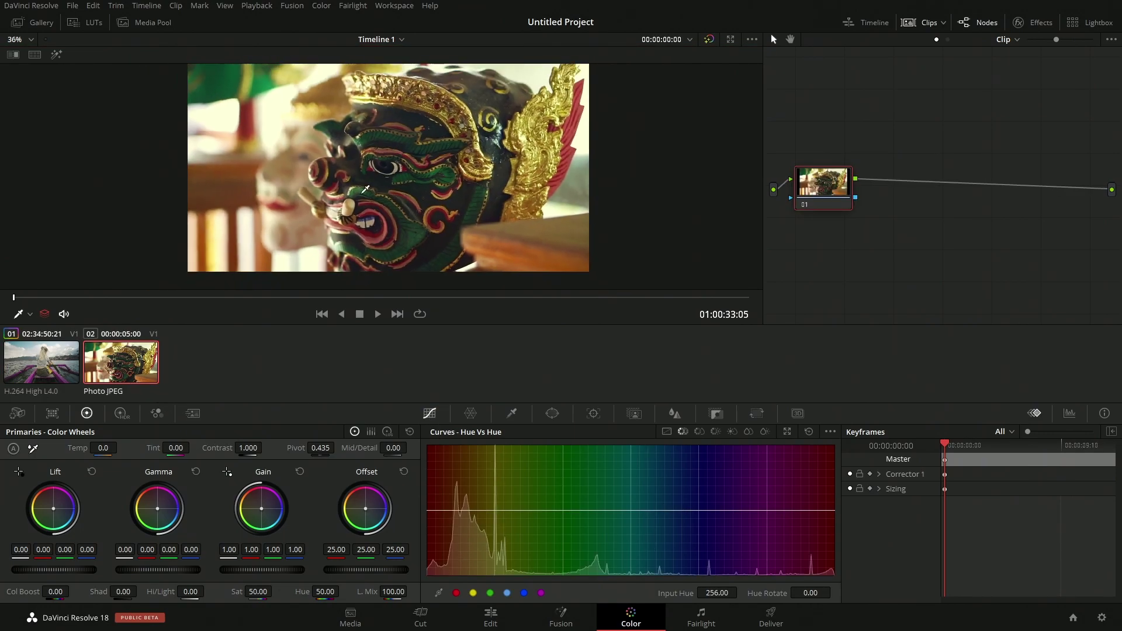
{"action": "left_click_drag", "start_coordinate": [116, 296], "coordinate": [360, 297]}
{"action": "scroll", "coordinate": [552, 174], "scroll_direction": "up", "scroll_amount": 4}
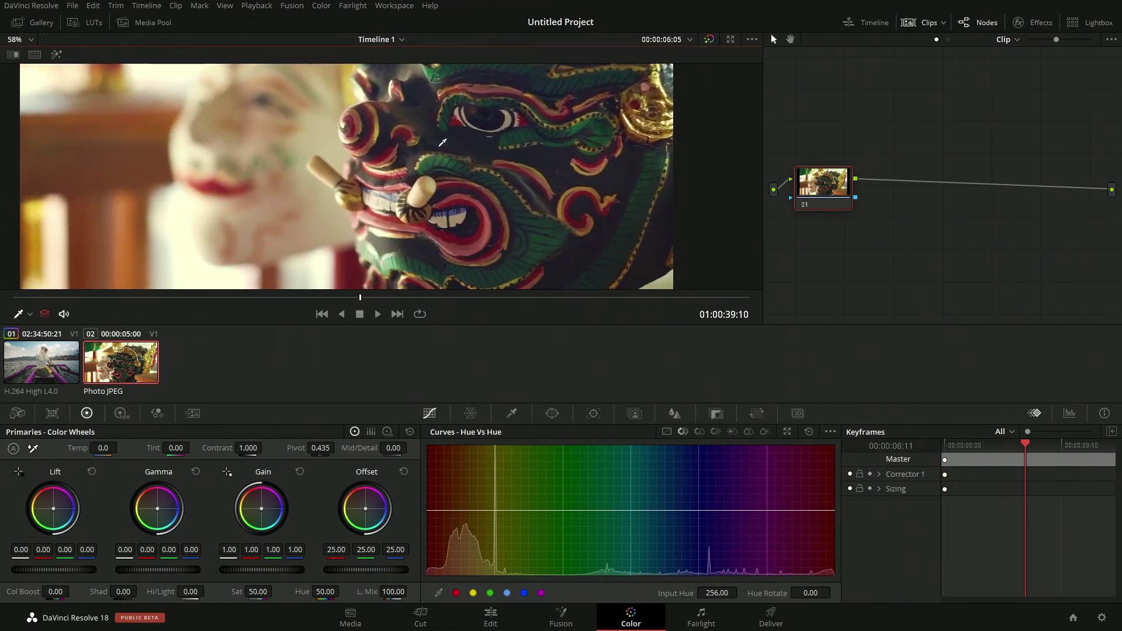
{"action": "left_click", "coordinate": [666, 432]}
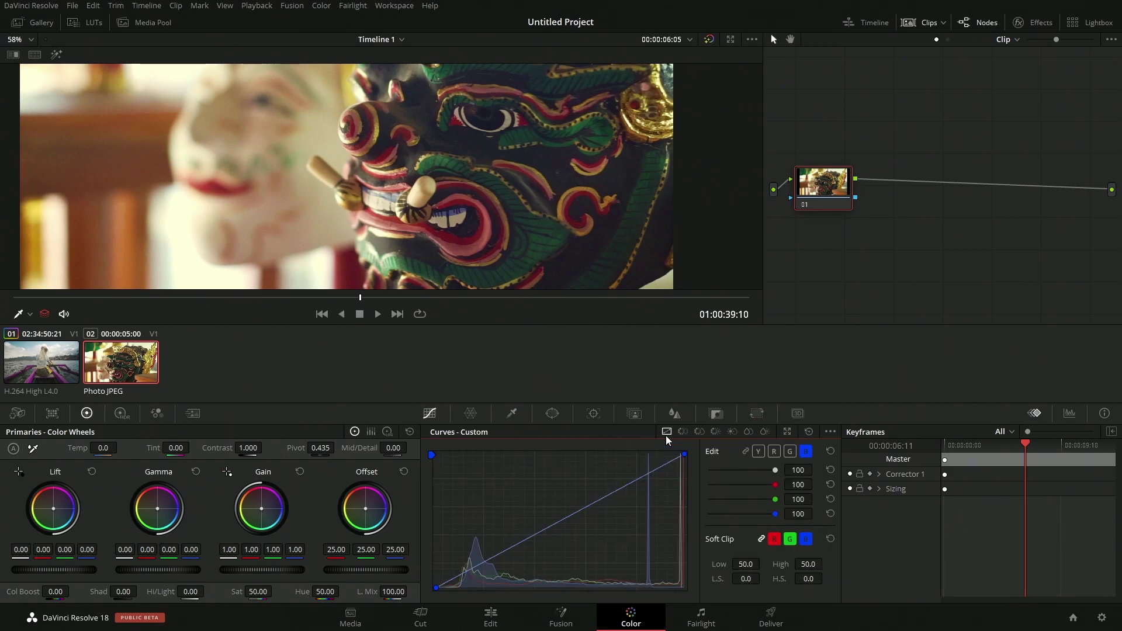
{"action": "left_click", "coordinate": [747, 451]}
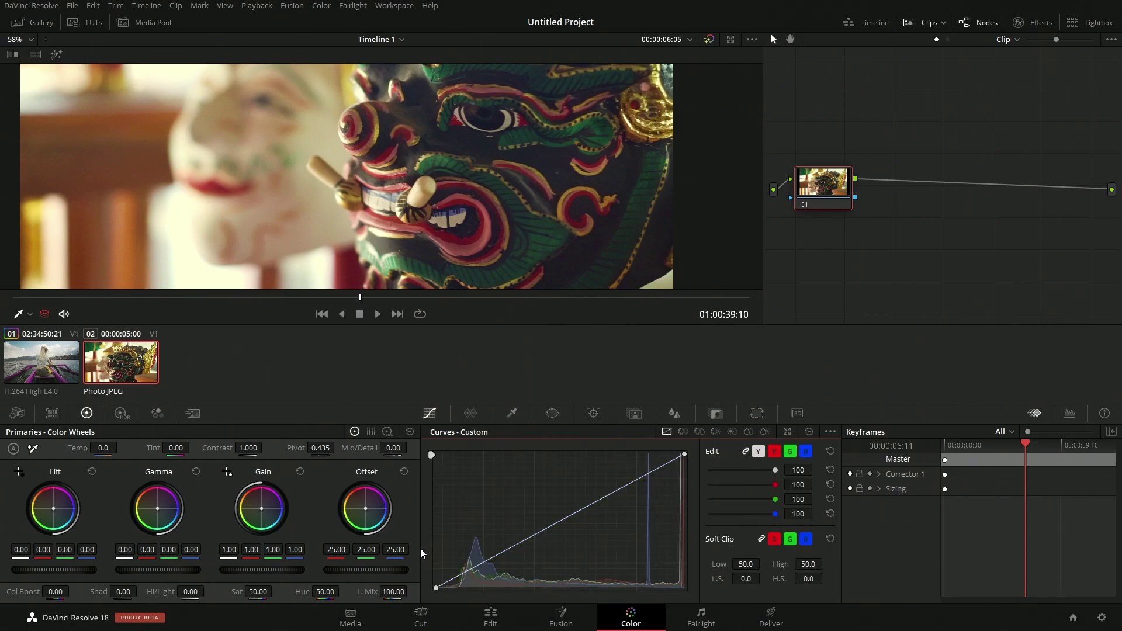
{"action": "left_click_drag", "start_coordinate": [435, 587], "coordinate": [444, 589]}
{"action": "scroll", "coordinate": [587, 140], "scroll_direction": "down", "scroll_amount": 2}
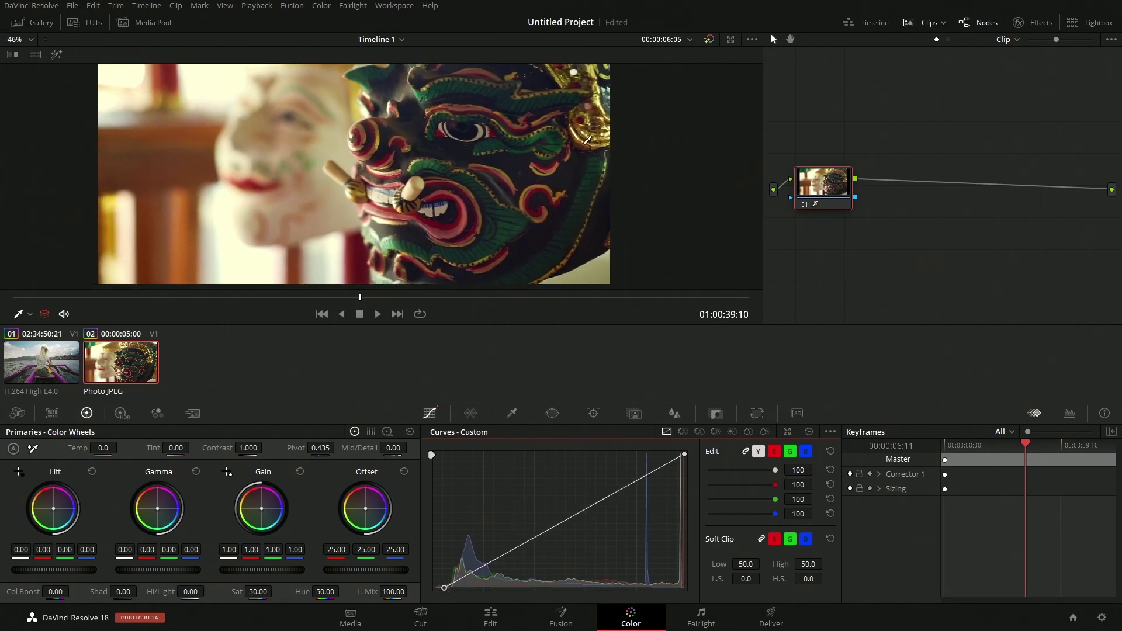
{"action": "scroll", "coordinate": [568, 206], "scroll_direction": "left", "scroll_amount": 2}
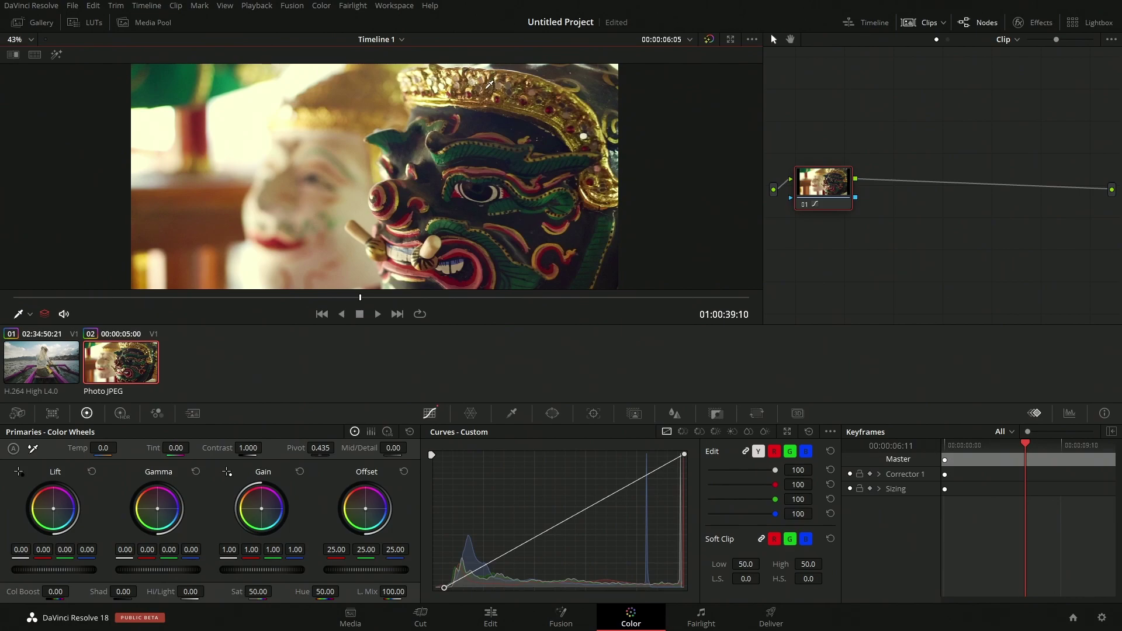
{"action": "scroll", "coordinate": [494, 88], "scroll_direction": "up", "scroll_amount": 2}
{"action": "scroll", "coordinate": [508, 132], "scroll_direction": "up", "scroll_amount": 2}
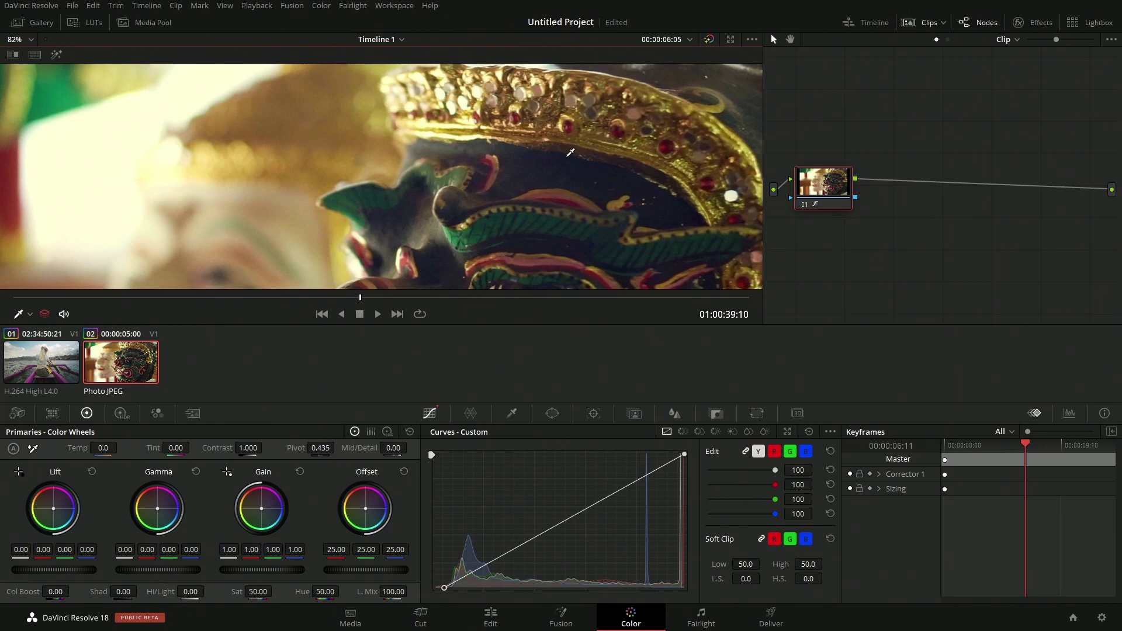
Step: Raise the mask photo's saturation, inspect it zoomed in, then reset Sat to 50
{"action": "left_click_drag", "start_coordinate": [261, 592], "coordinate": [275, 590]}
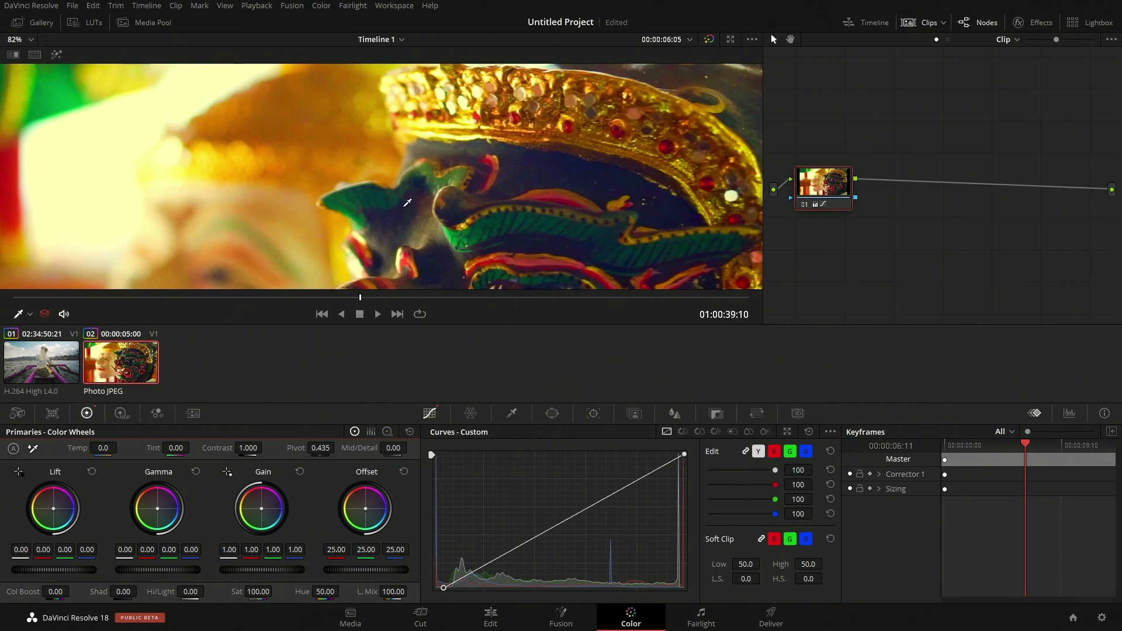
{"action": "scroll", "coordinate": [543, 246], "scroll_direction": "down", "scroll_amount": 3}
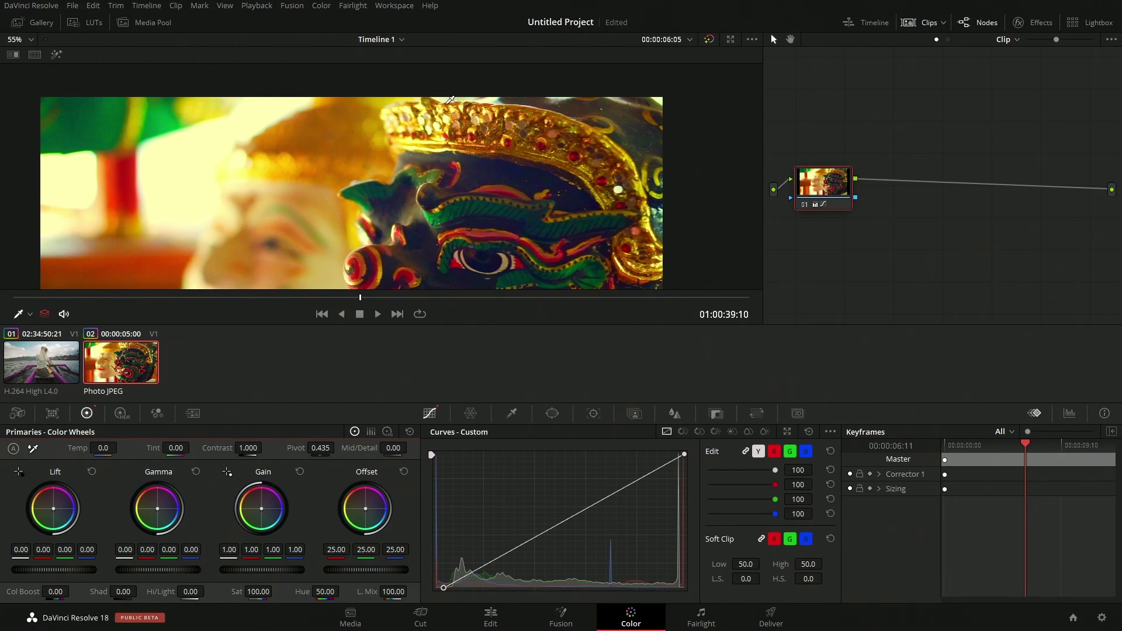
{"action": "scroll", "coordinate": [493, 169], "scroll_direction": "up", "scroll_amount": 6}
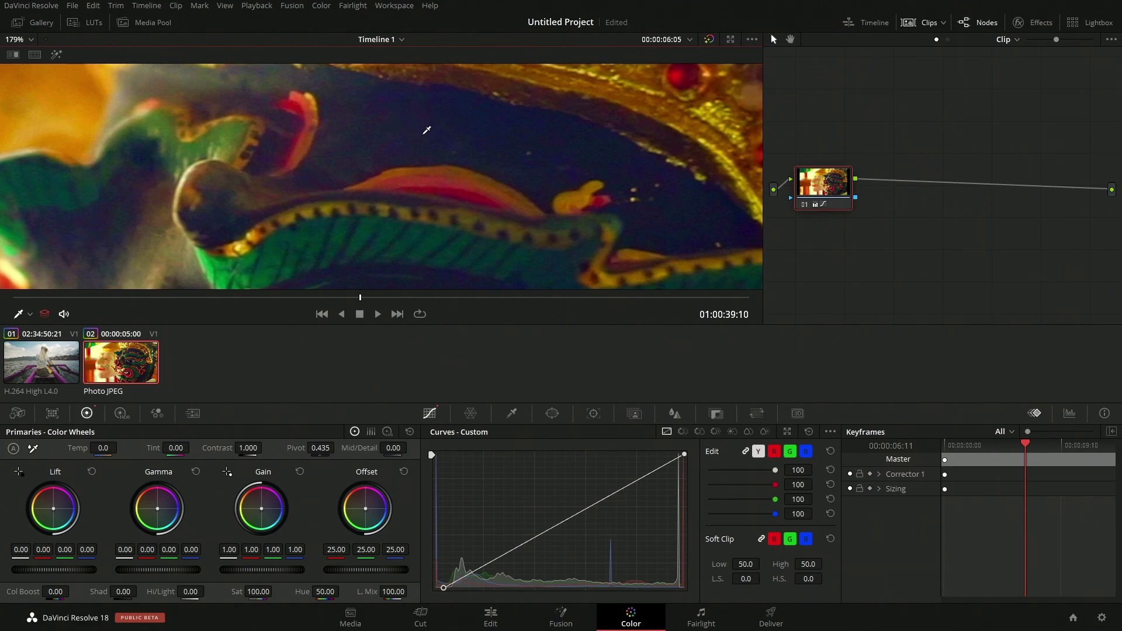
{"action": "scroll", "coordinate": [449, 146], "scroll_direction": "down", "scroll_amount": 2}
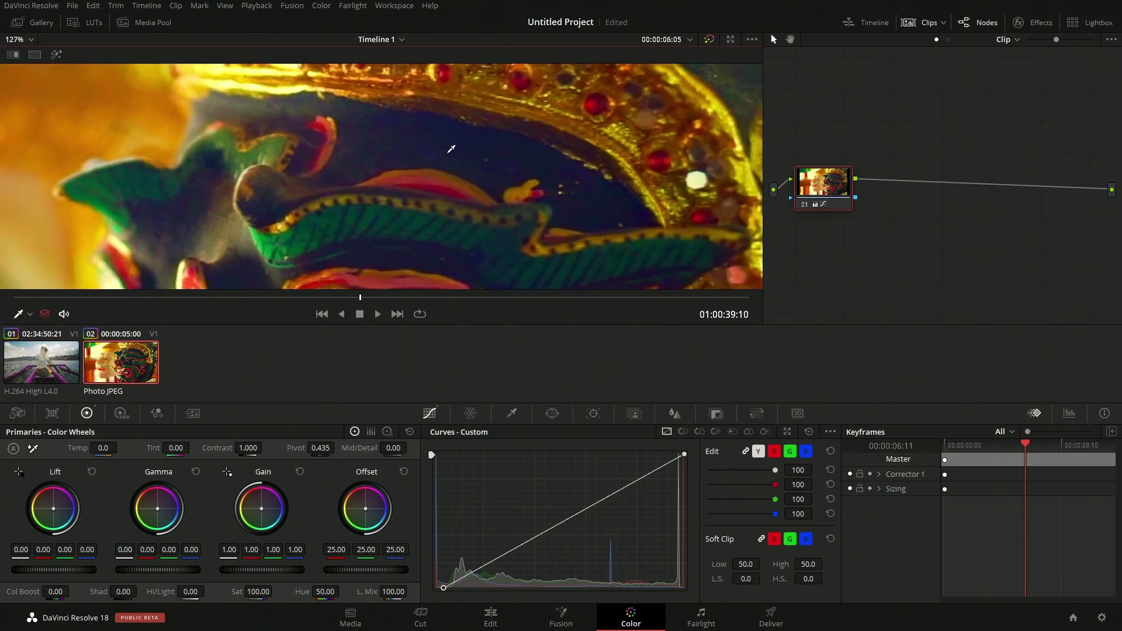
{"action": "scroll", "coordinate": [451, 149], "scroll_direction": "down", "scroll_amount": 2}
{"action": "scroll", "coordinate": [445, 135], "scroll_direction": "up", "scroll_amount": 4}
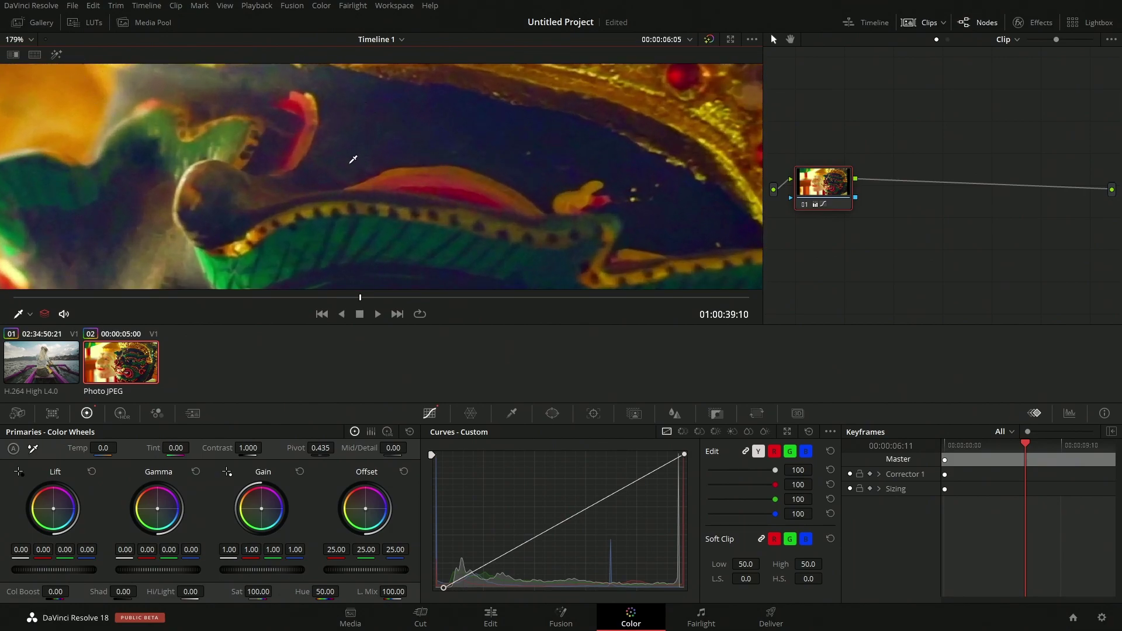
{"action": "scroll", "coordinate": [351, 162], "scroll_direction": "down", "scroll_amount": 1}
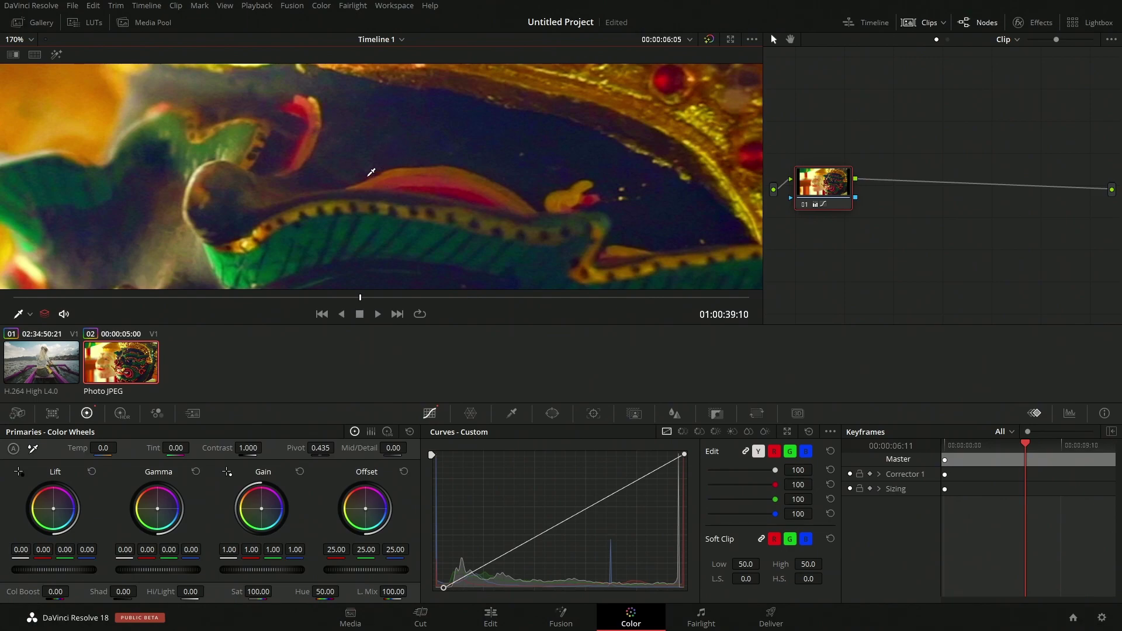
{"action": "scroll", "coordinate": [374, 173], "scroll_direction": "down", "scroll_amount": 2}
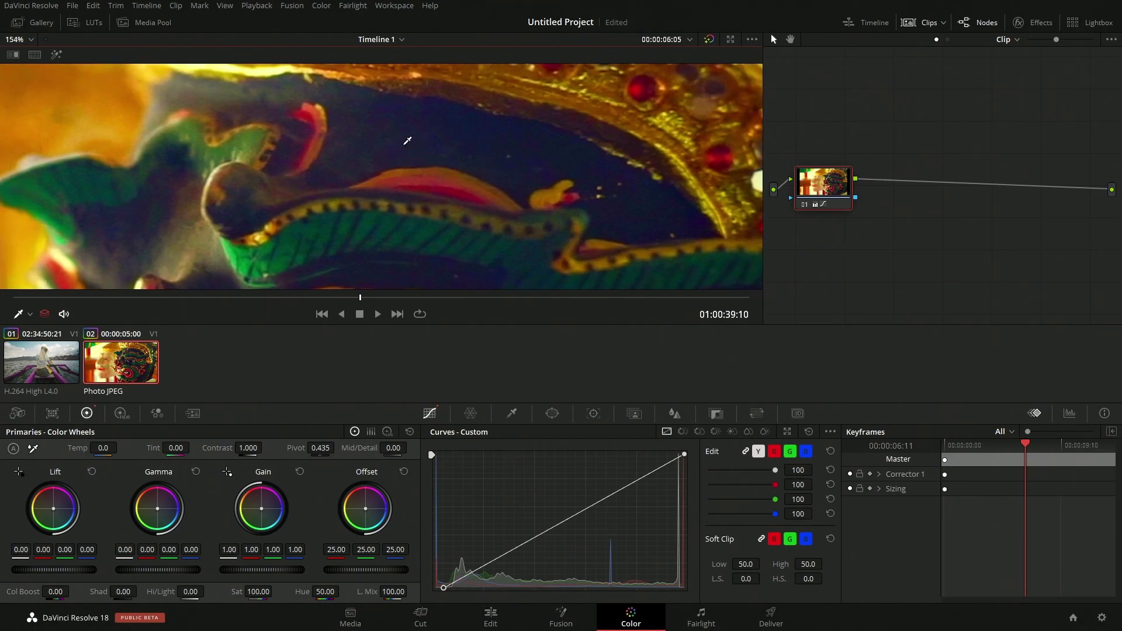
{"action": "scroll", "coordinate": [407, 141], "scroll_direction": "down", "scroll_amount": 6}
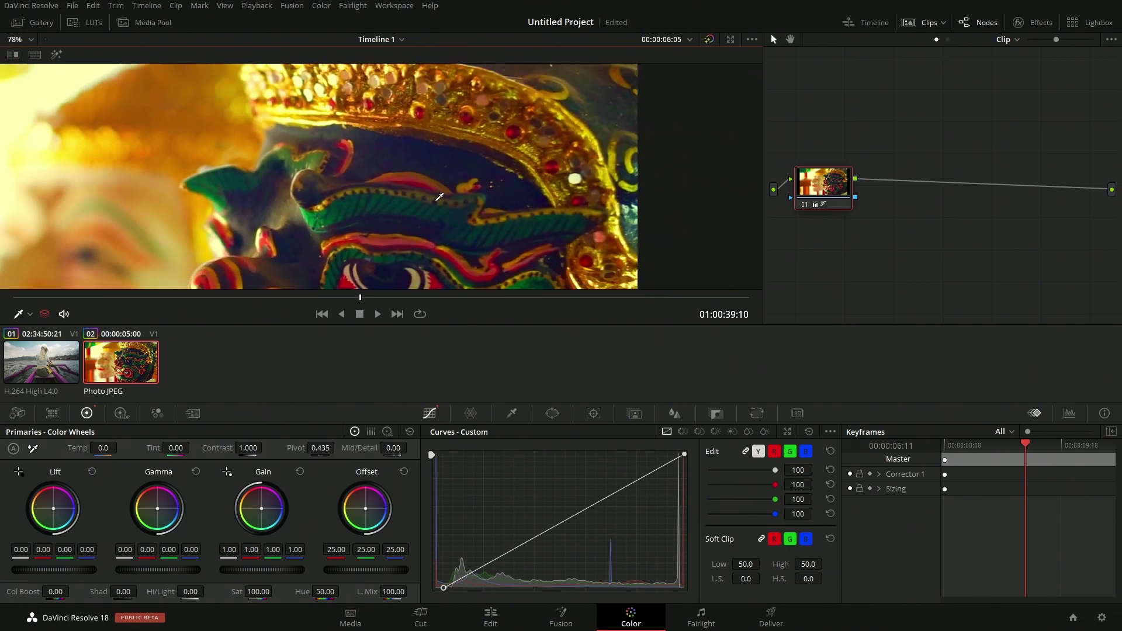
{"action": "scroll", "coordinate": [435, 165], "scroll_direction": "up", "scroll_amount": 2}
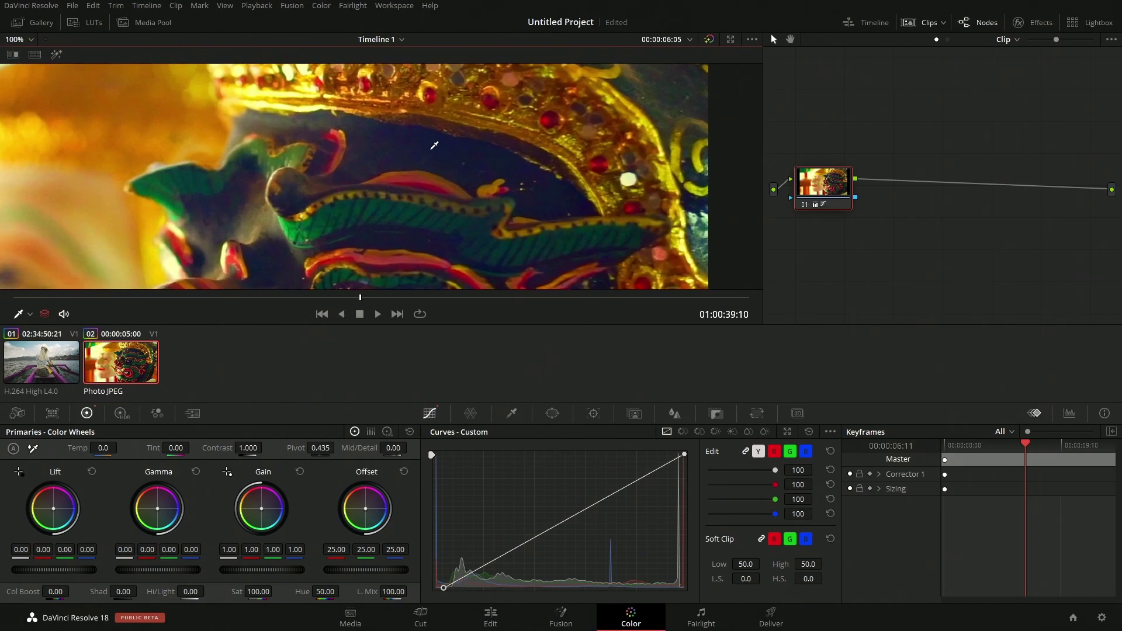
{"action": "scroll", "coordinate": [409, 144], "scroll_direction": "up", "scroll_amount": 1}
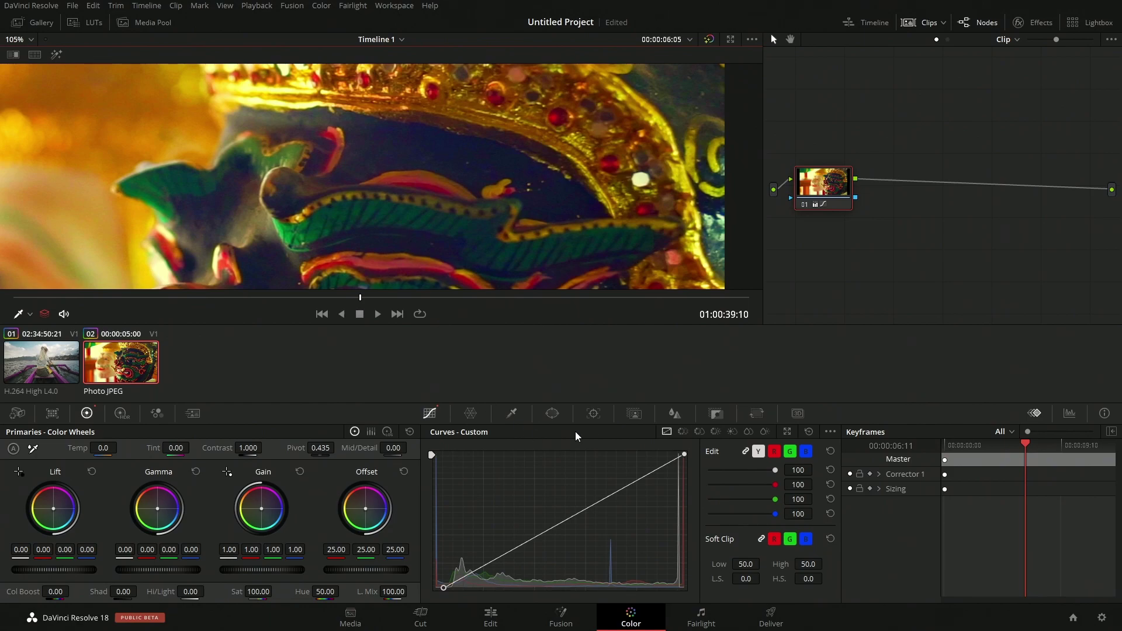
{"action": "left_click", "coordinate": [409, 432]}
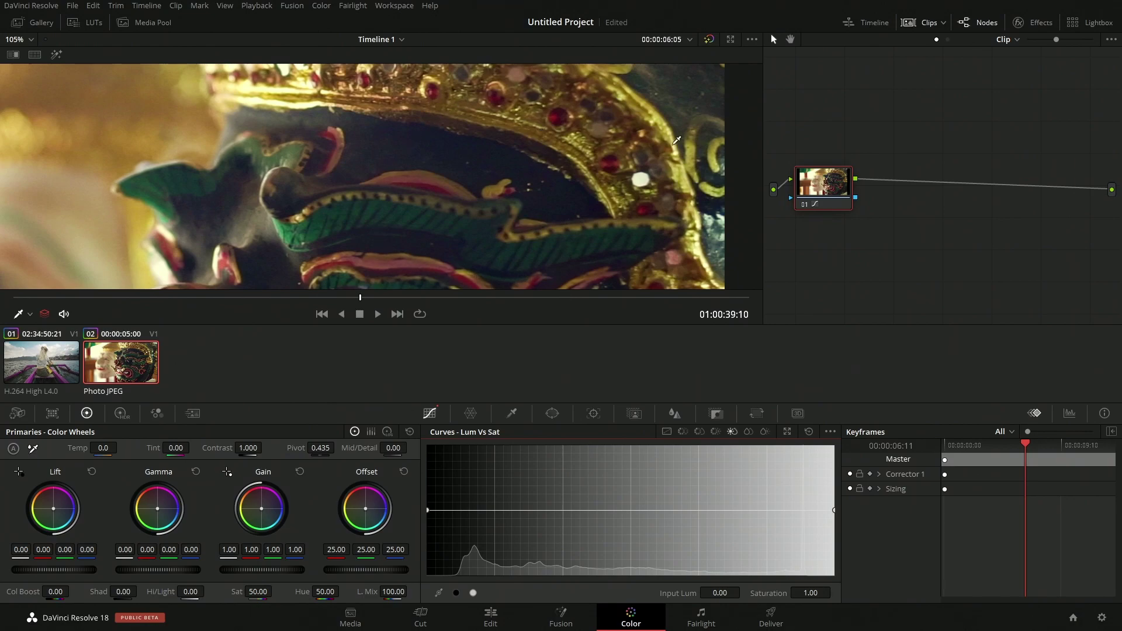
Step: Sample the photo to add Lum vs Sat points, drop one, and pull the darkest tones' saturation down, setting one point to 1.00
{"action": "scroll", "coordinate": [685, 145], "scroll_direction": "down", "scroll_amount": 1}
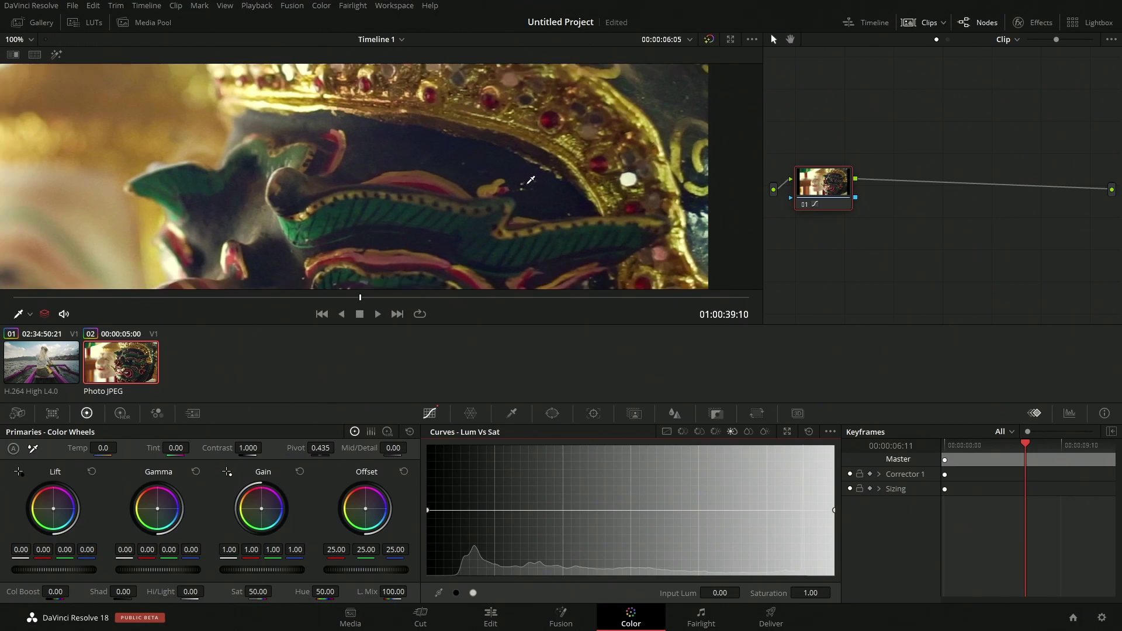
{"action": "left_click", "coordinate": [486, 155]}
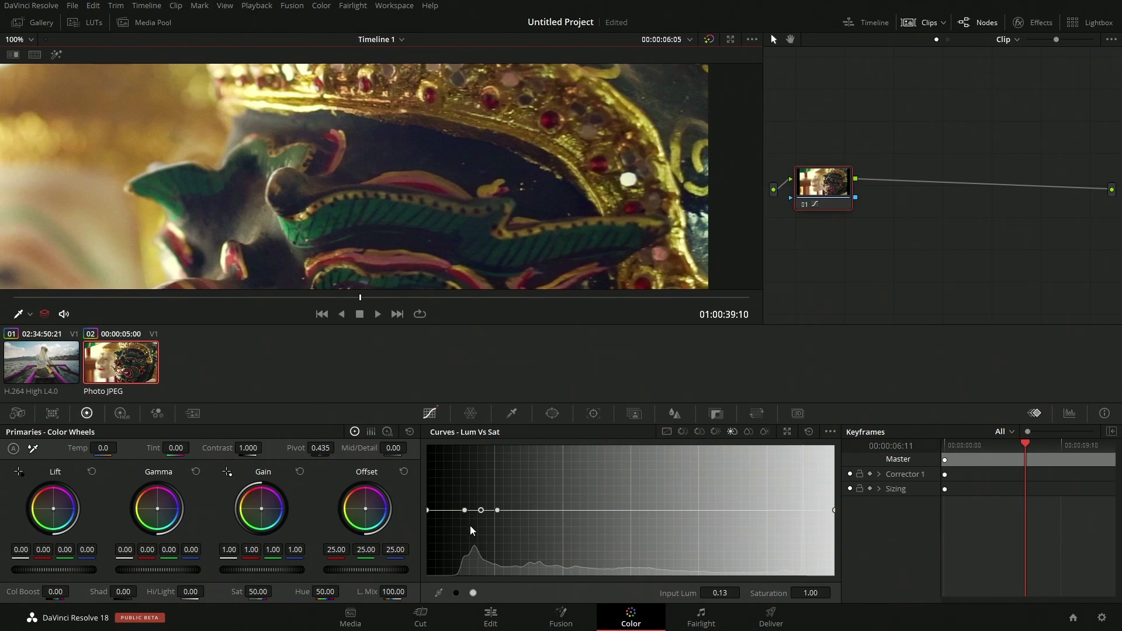
{"action": "right_click", "coordinate": [465, 511]}
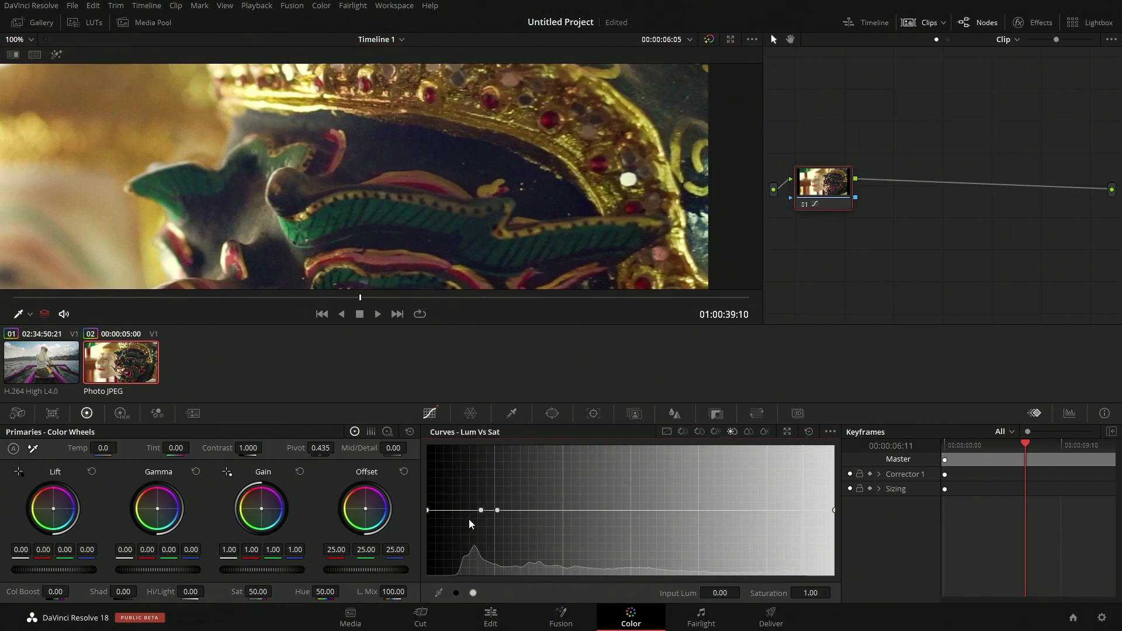
{"action": "left_click_drag", "start_coordinate": [480, 511], "coordinate": [479, 529]}
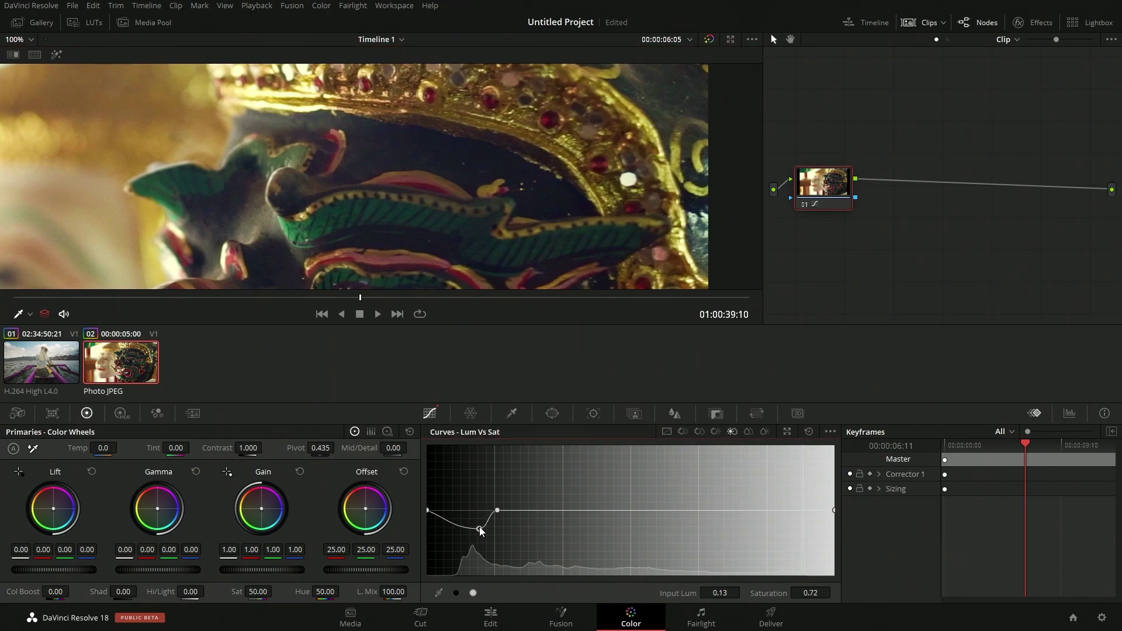
{"action": "left_click", "coordinate": [427, 510]}
{"action": "left_click_drag", "start_coordinate": [500, 511], "coordinate": [533, 522]}
{"action": "left_click", "coordinate": [811, 592]}
{"action": "type", "text": "1"}
{"action": "key", "text": "Return"}
Step: Push overall Sat to 97.20, lower the shadow curve point further, then settle Sat at 72
{"action": "scroll", "coordinate": [456, 222], "scroll_direction": "down", "scroll_amount": 5}
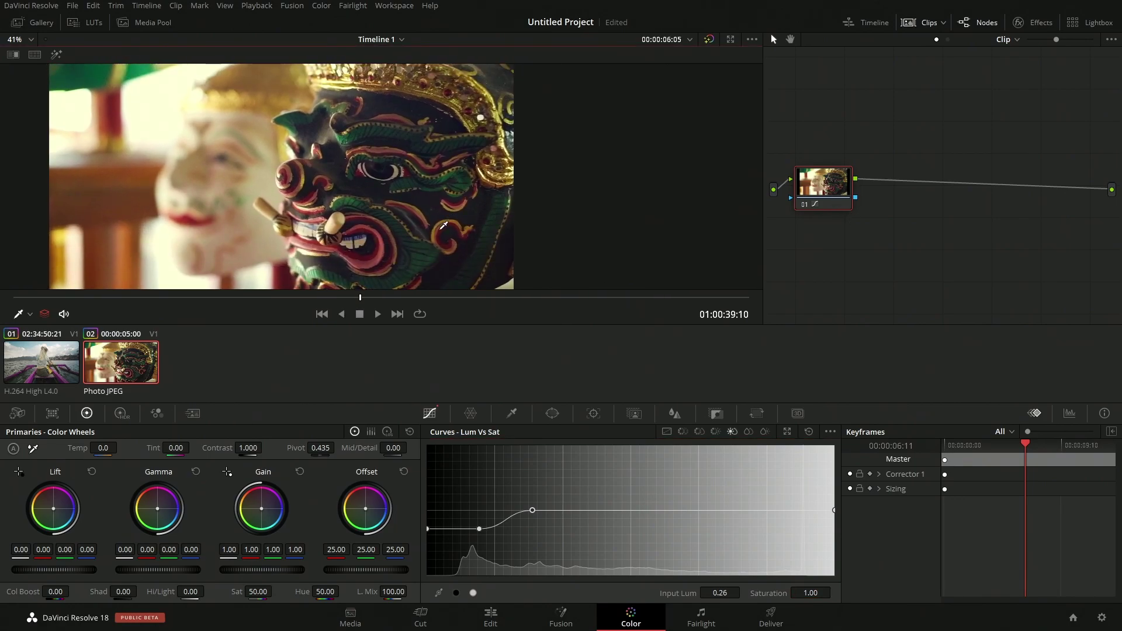
{"action": "scroll", "coordinate": [444, 224], "scroll_direction": "up", "scroll_amount": 5}
{"action": "left_click_drag", "start_coordinate": [256, 591], "coordinate": [386, 598]}
{"action": "scroll", "coordinate": [409, 132], "scroll_direction": "down", "scroll_amount": 2}
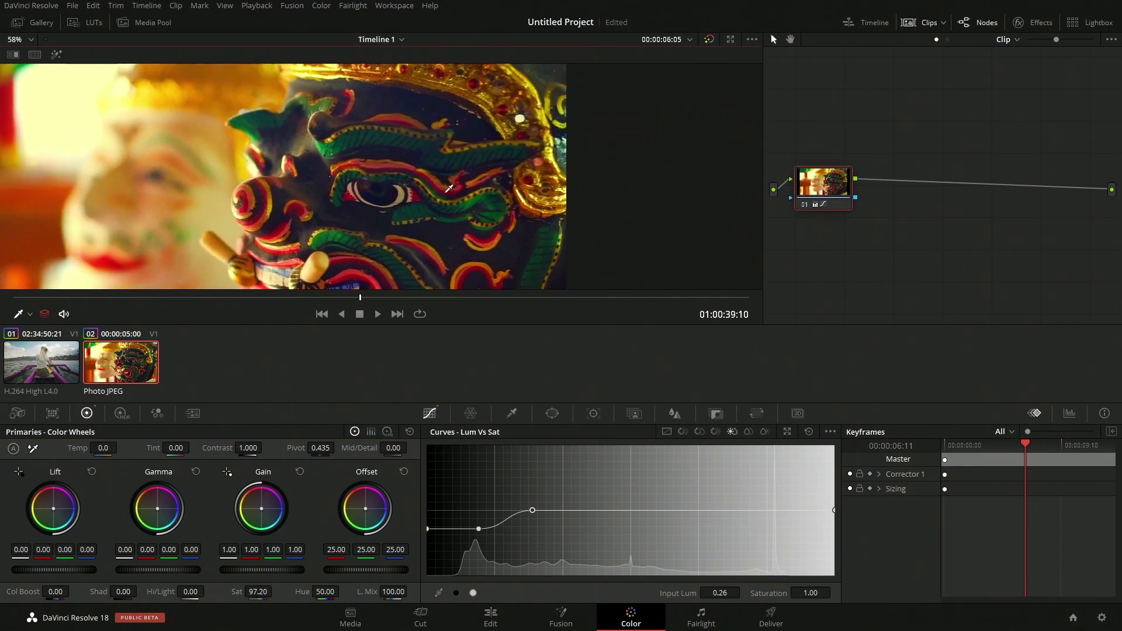
{"action": "scroll", "coordinate": [409, 132], "scroll_direction": "up", "scroll_amount": 2}
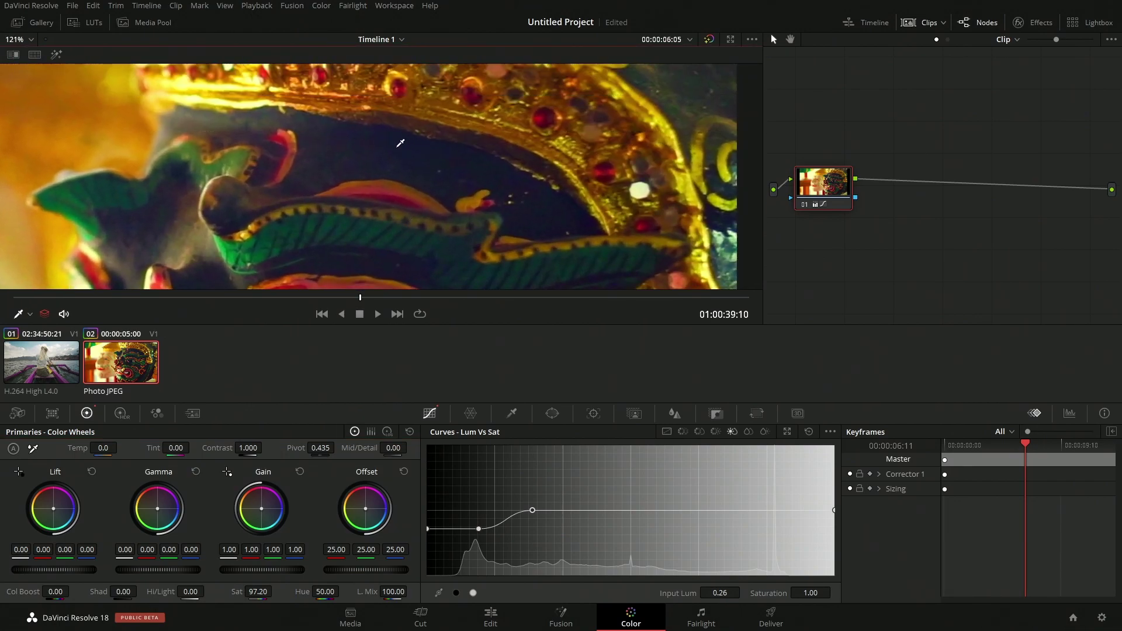
{"action": "left_click_drag", "start_coordinate": [479, 528], "coordinate": [428, 534]}
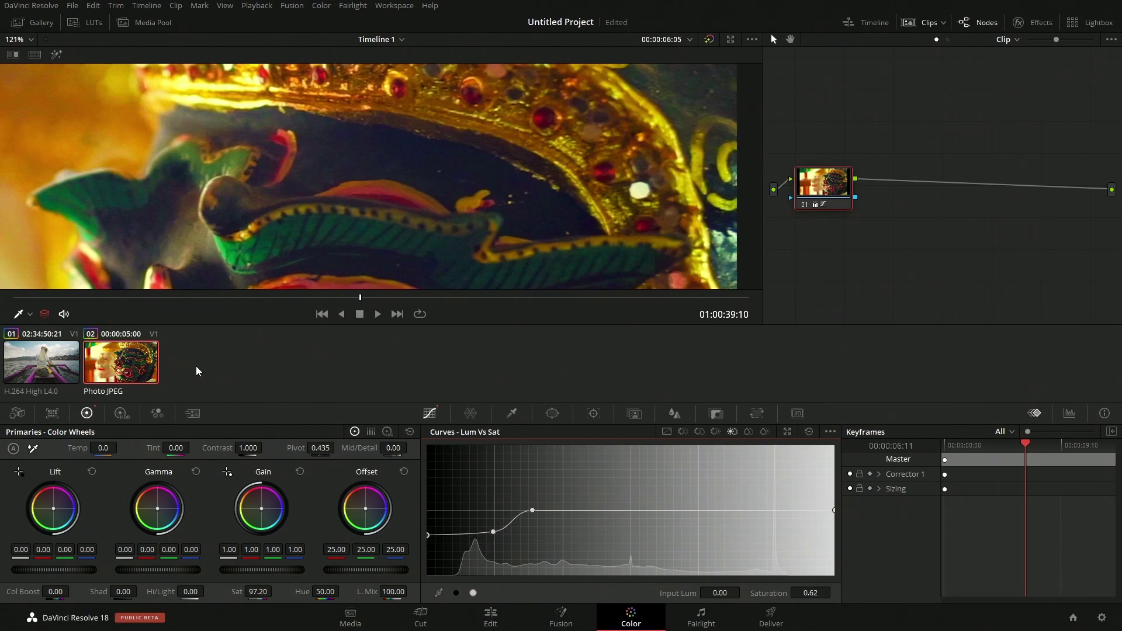
{"action": "scroll", "coordinate": [306, 143], "scroll_direction": "down", "scroll_amount": 4}
{"action": "left_click_drag", "start_coordinate": [258, 591], "coordinate": [275, 590]}
{"action": "scroll", "coordinate": [400, 228], "scroll_direction": "down", "scroll_amount": 3}
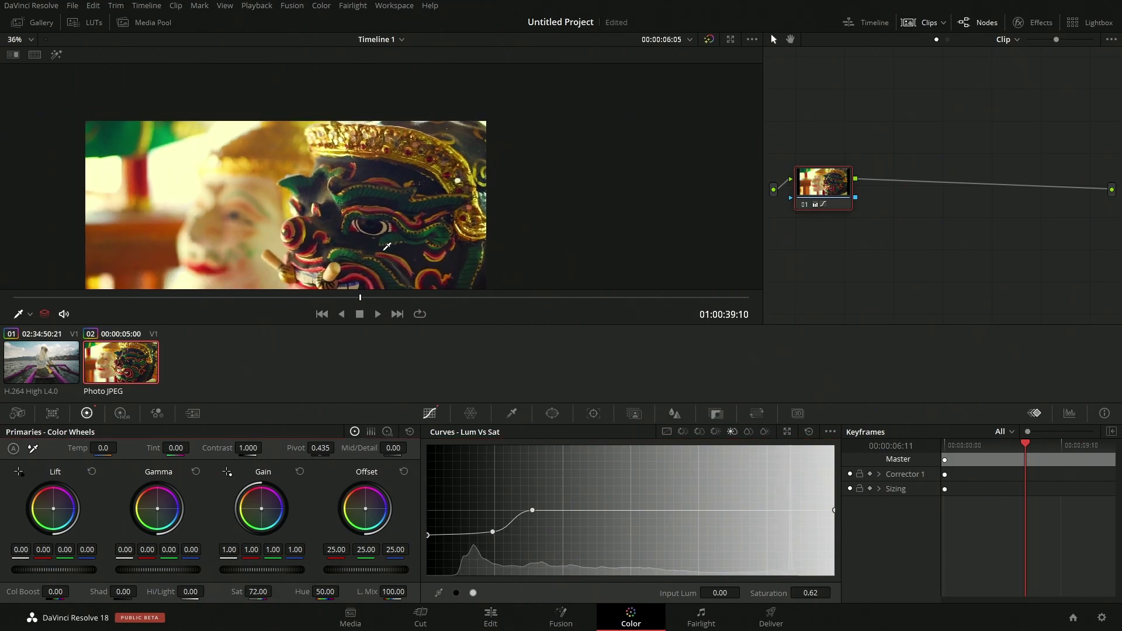
{"action": "scroll", "coordinate": [401, 228], "scroll_direction": "up", "scroll_amount": 6}
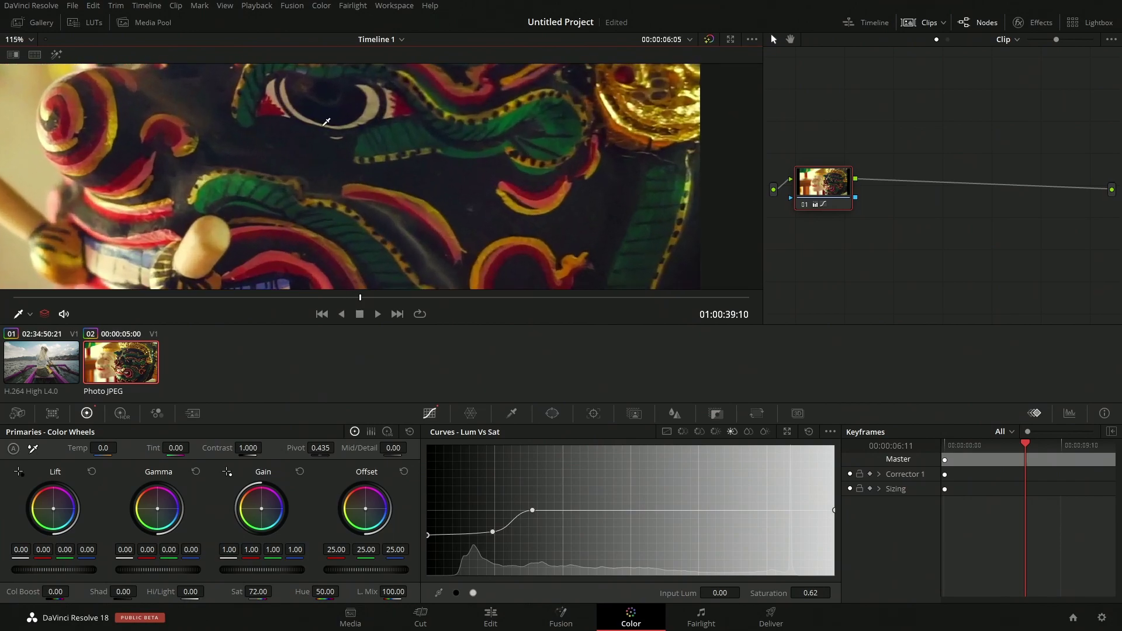
Step: Inspect the photo, fine-tune the shadow point to lum 0.17, saturation 0.65, and switch to boat clip 01
{"action": "left_click_drag", "start_coordinate": [401, 142], "coordinate": [374, 215]}
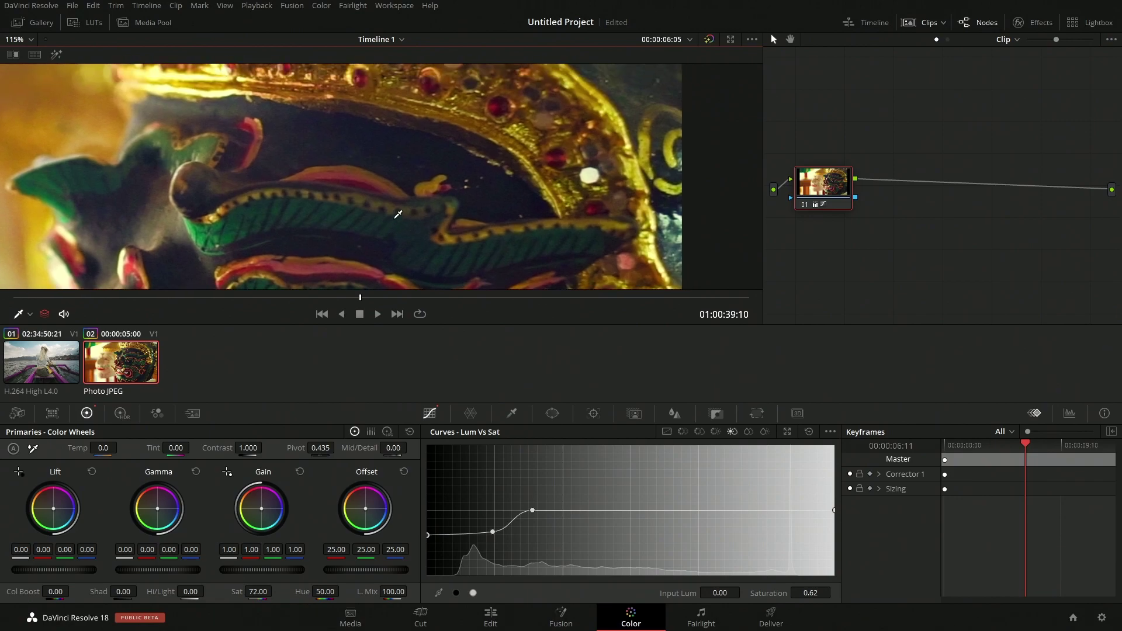
{"action": "scroll", "coordinate": [437, 175], "scroll_direction": "down", "scroll_amount": 6}
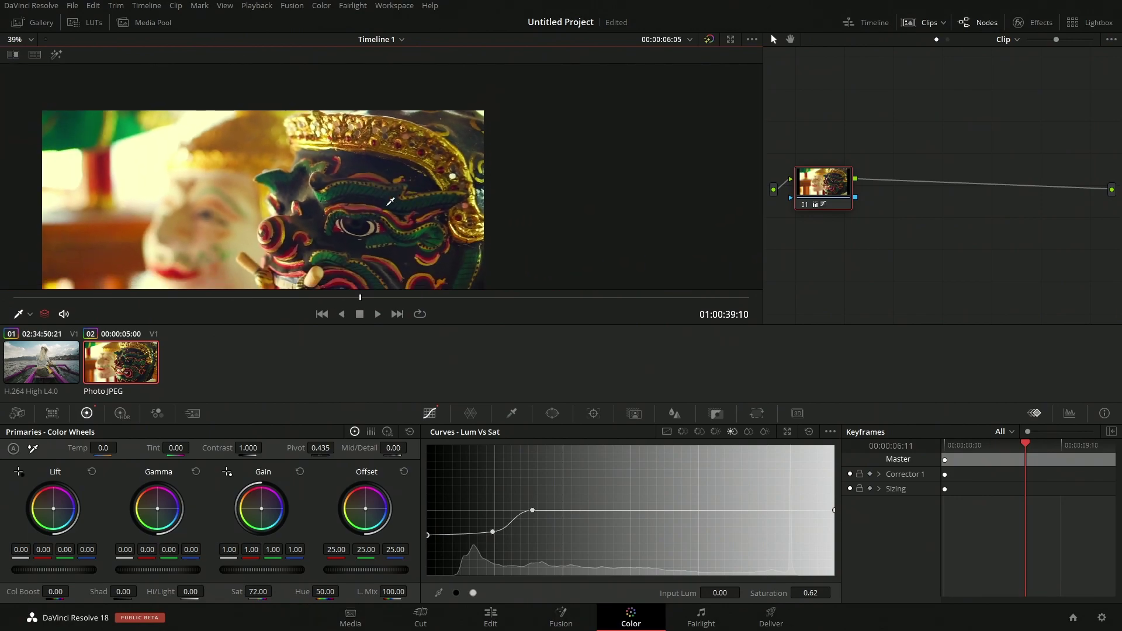
{"action": "left_click_drag", "start_coordinate": [379, 245], "coordinate": [379, 209]}
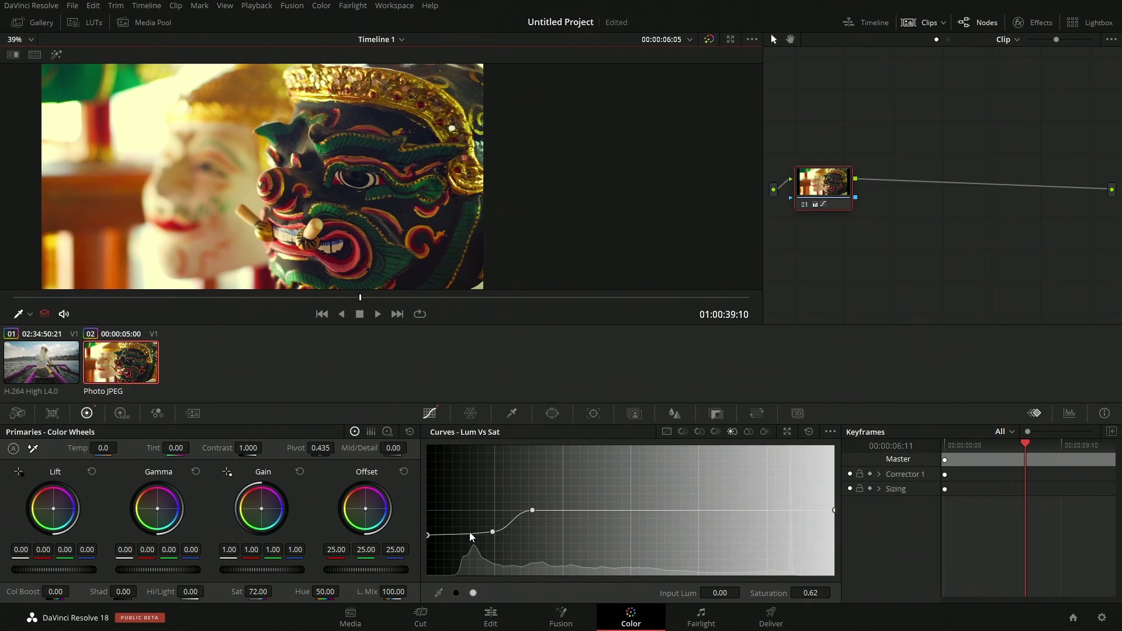
{"action": "left_click_drag", "start_coordinate": [492, 532], "coordinate": [494, 533]}
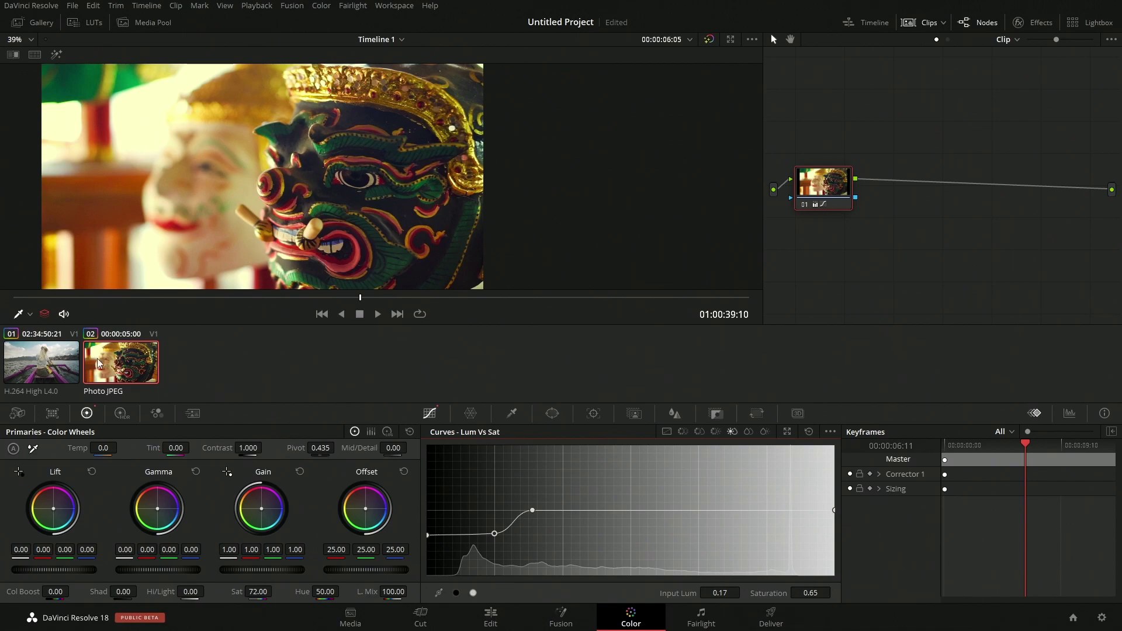
{"action": "left_click", "coordinate": [53, 361]}
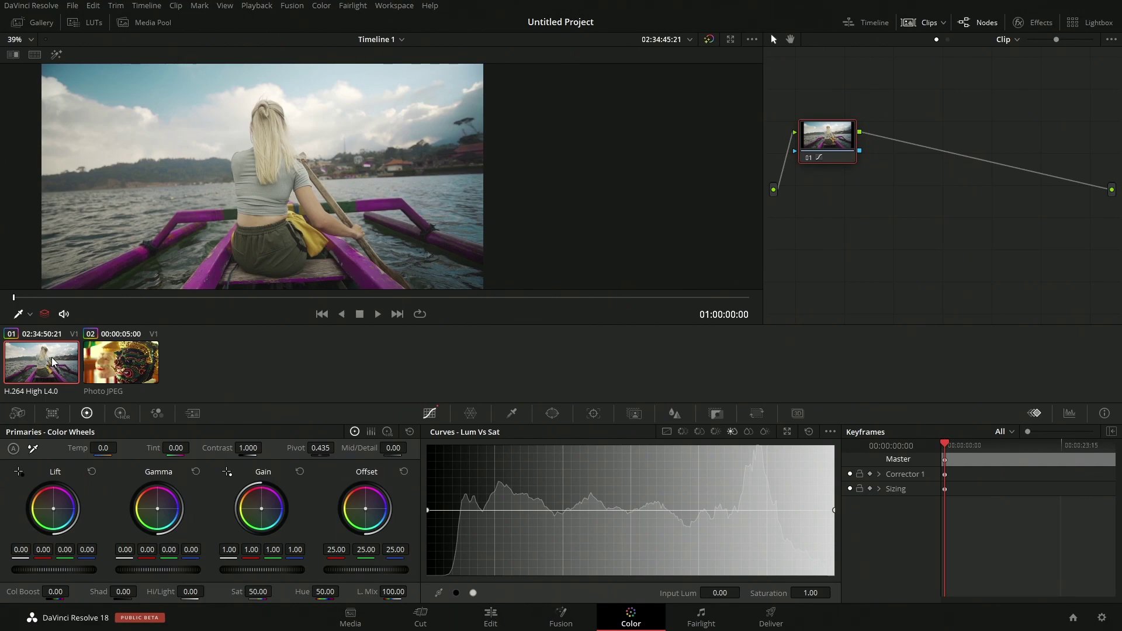
Step: Review the boat clip's Hue vs Lum, Hue vs Sat and Lum vs Sat curves, ending on the flat Sat vs Lum curve
{"action": "left_click", "coordinate": [715, 432]}
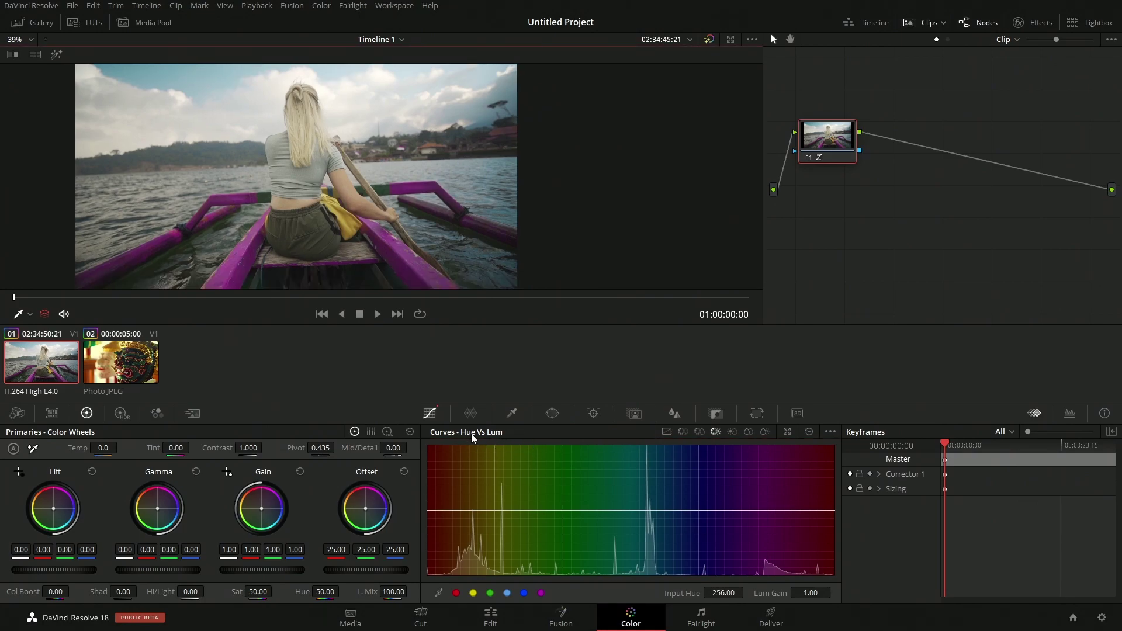
{"action": "left_click", "coordinate": [699, 431]}
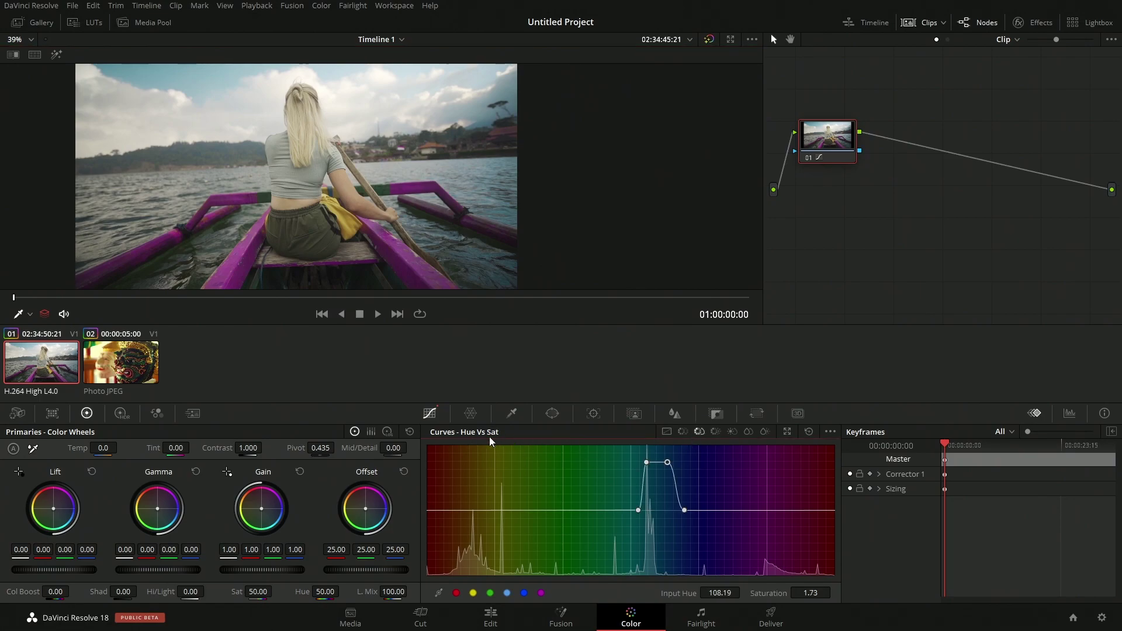
{"action": "left_click", "coordinate": [718, 431]}
{"action": "left_click", "coordinate": [730, 432]}
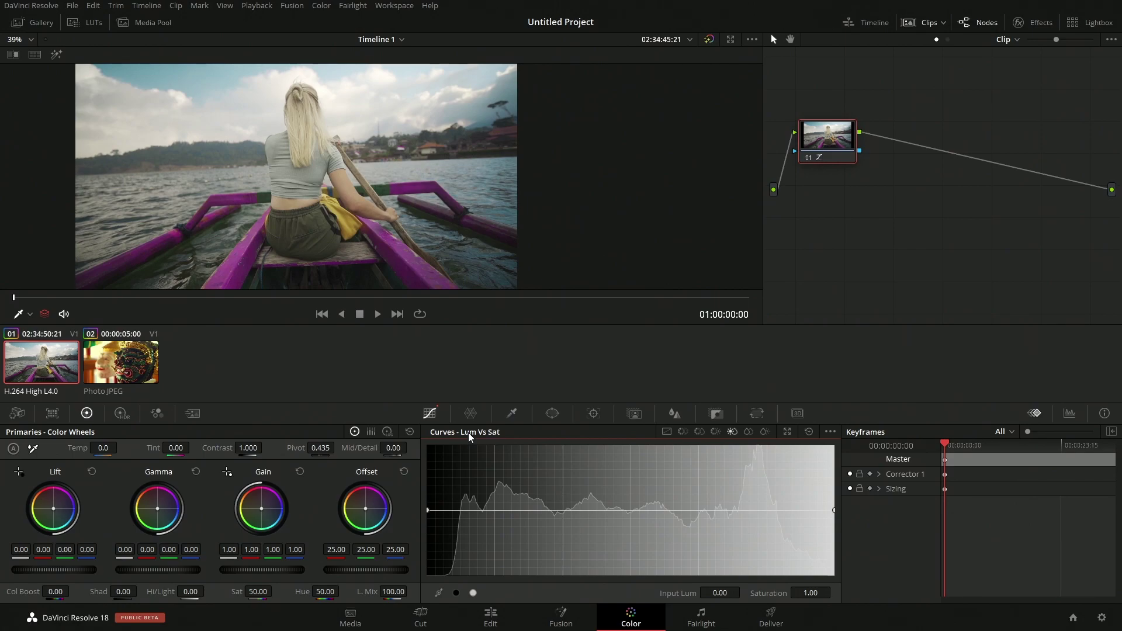
{"action": "left_click", "coordinate": [765, 431]}
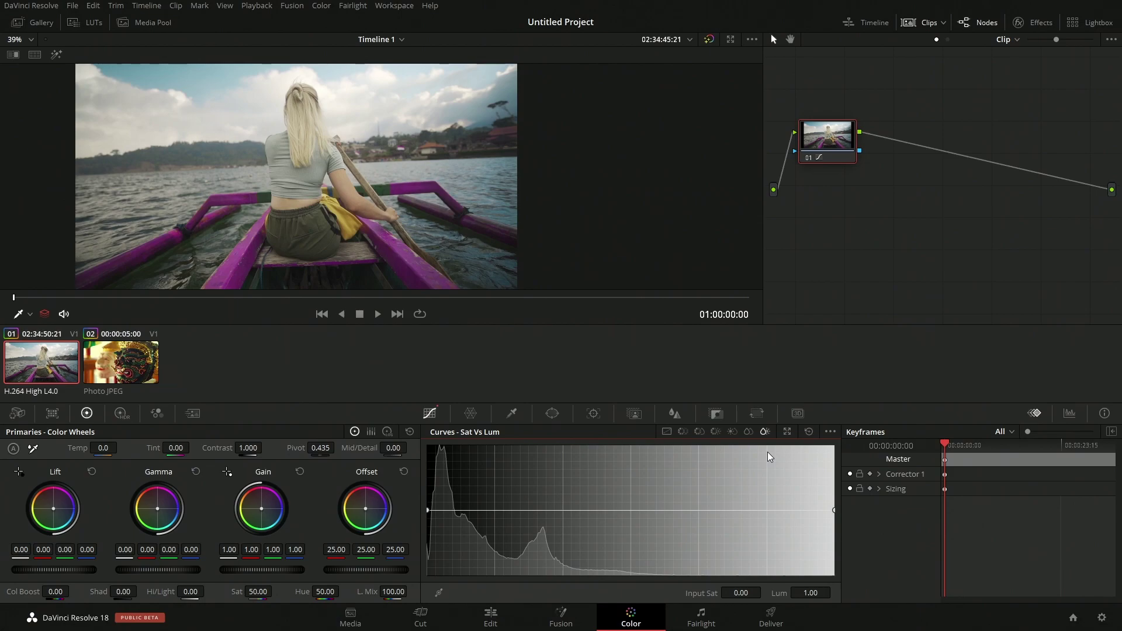
Step: Play the boat clip past 01:00:01:20 to check the purple boat and saturated sky
{"action": "left_click", "coordinate": [376, 316]}
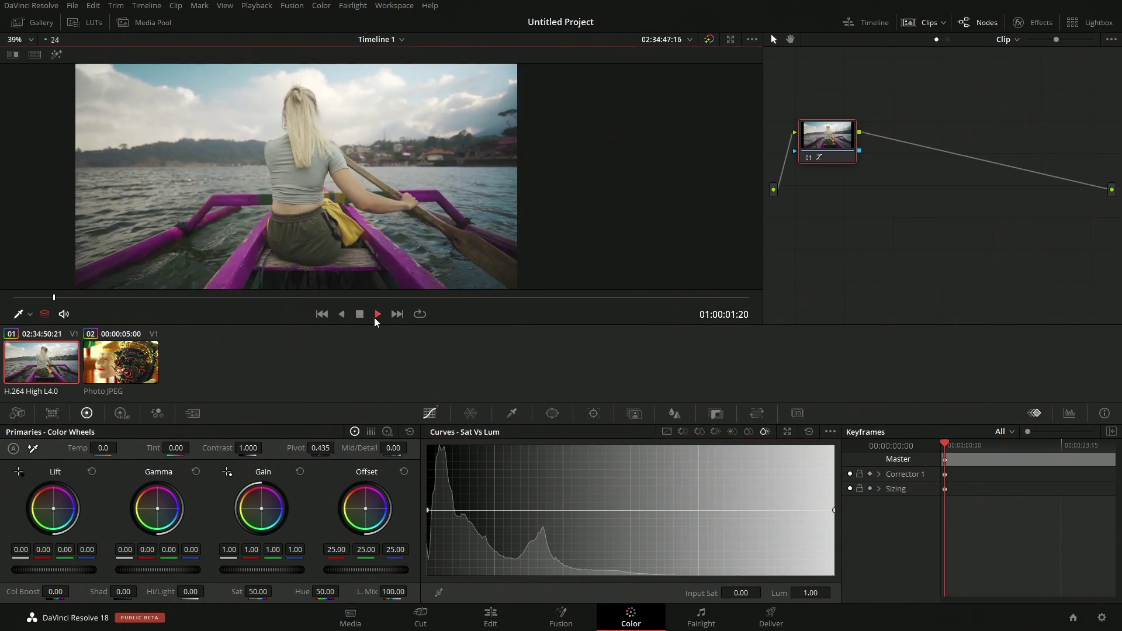